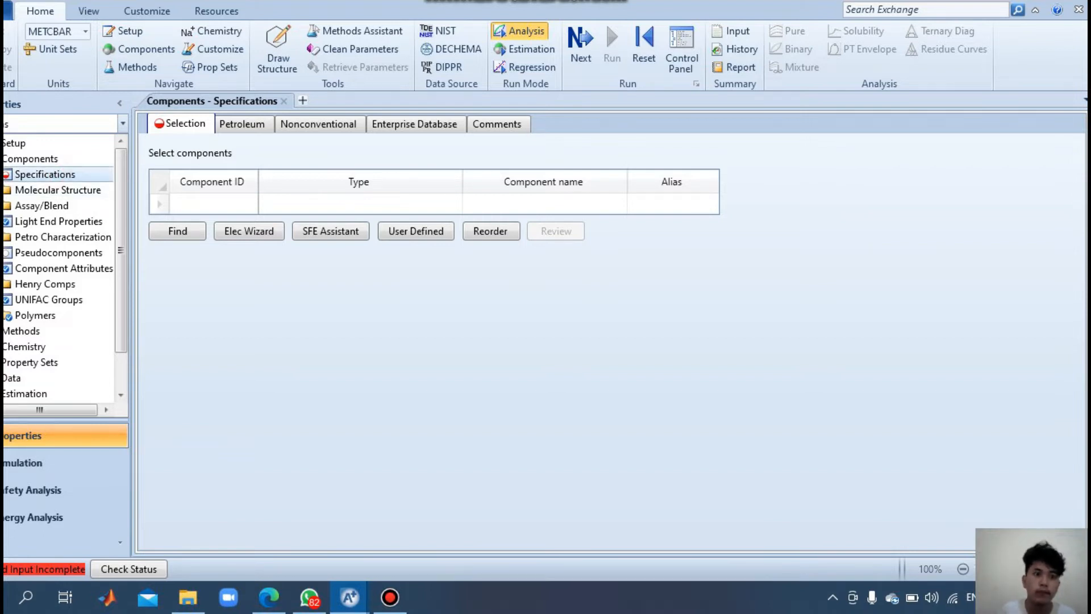
click(201, 202)
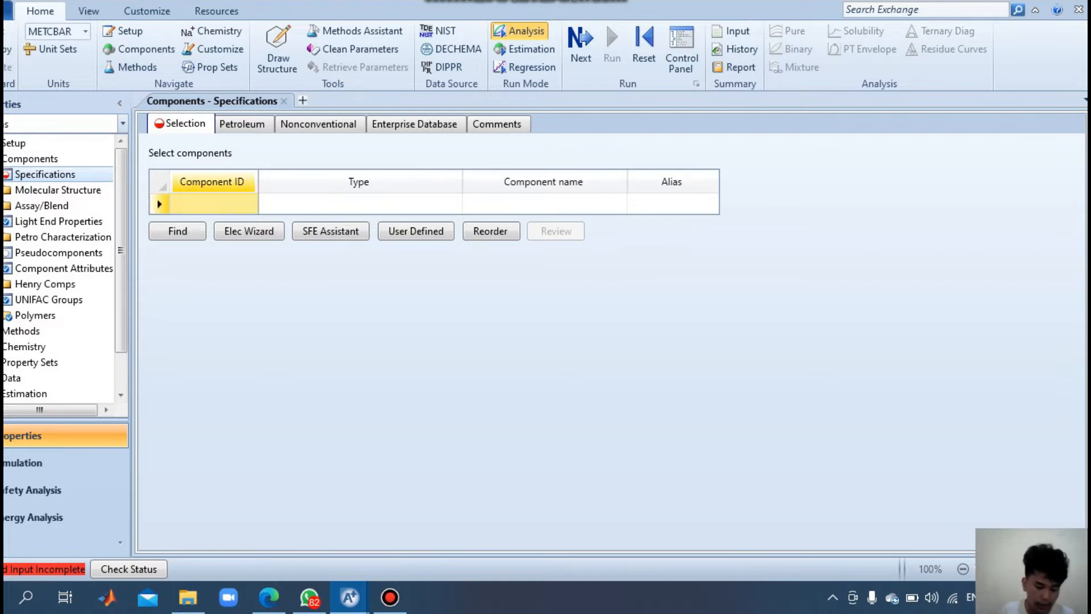
text(E)
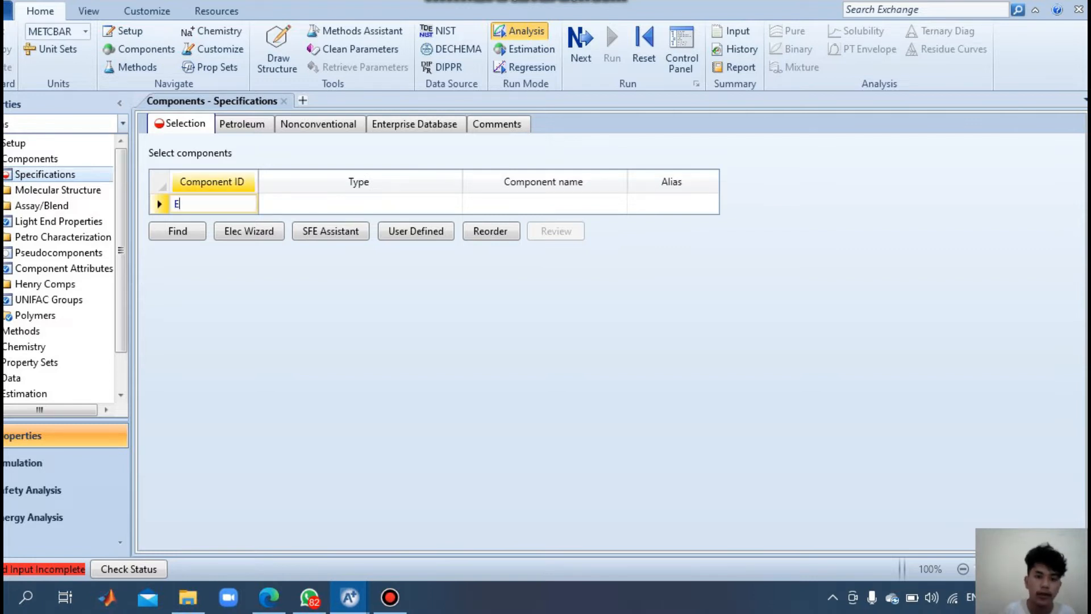
key(BackSpace)
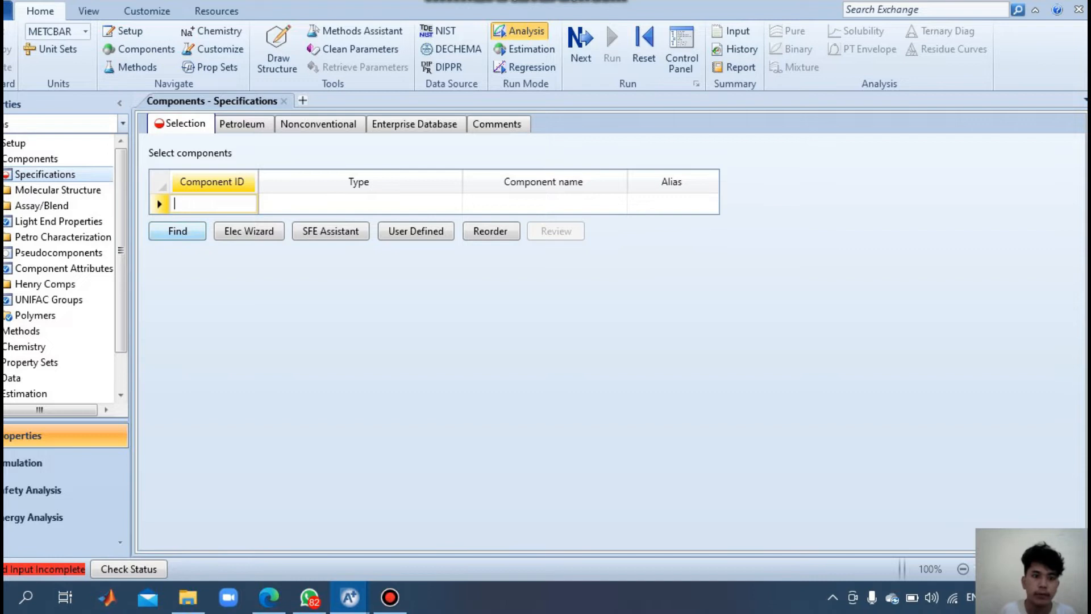
Search the compound databanks for a name or alias that equals "Ethanol".
click(175, 228)
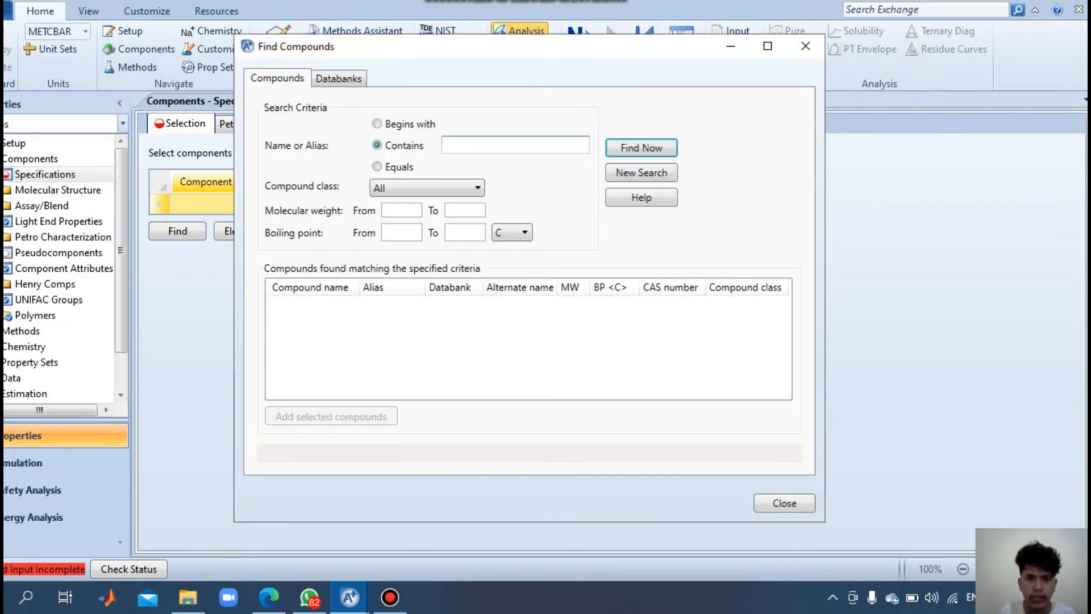
click(377, 123)
click(401, 146)
click(400, 167)
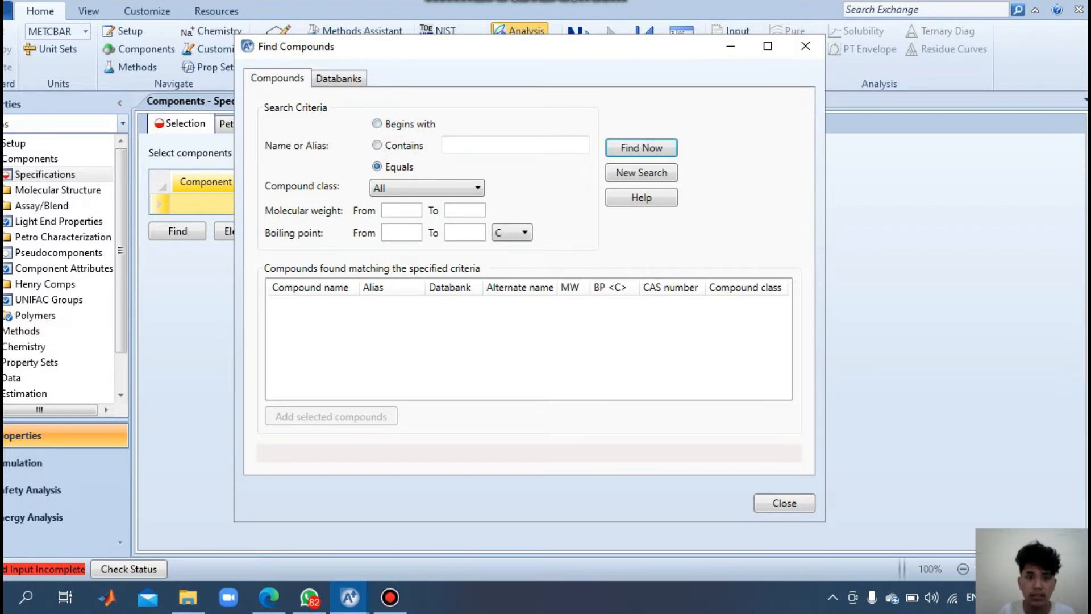
click(462, 145)
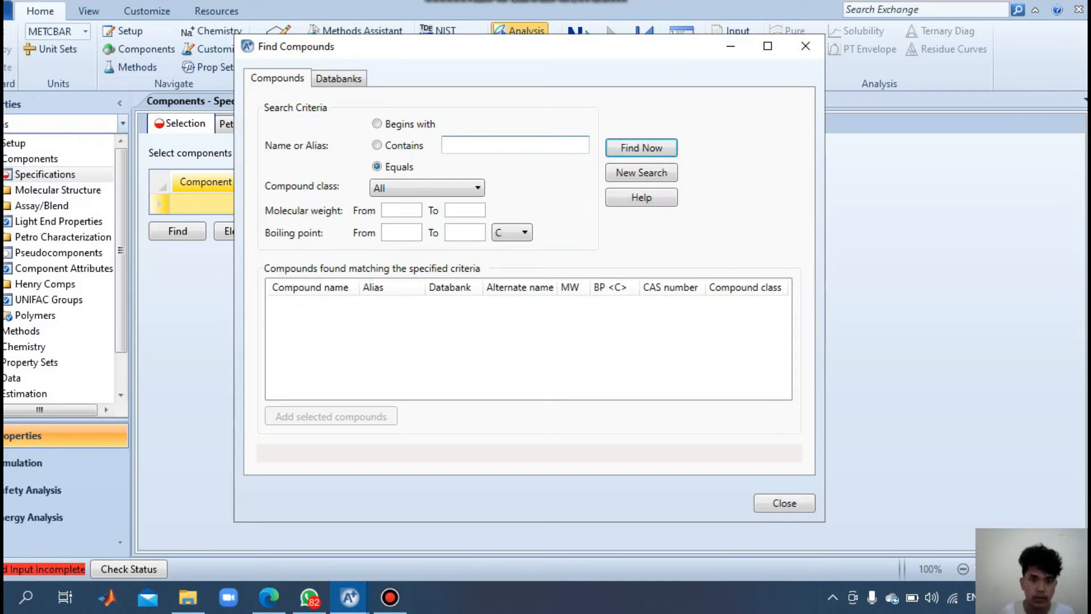
text(Ethanol)
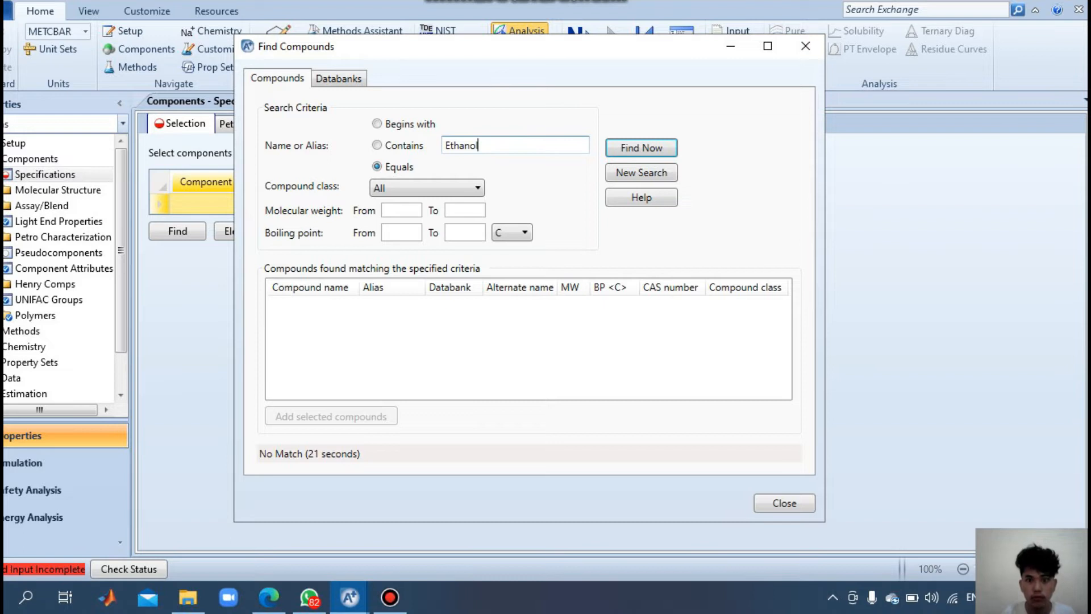
key(Return)
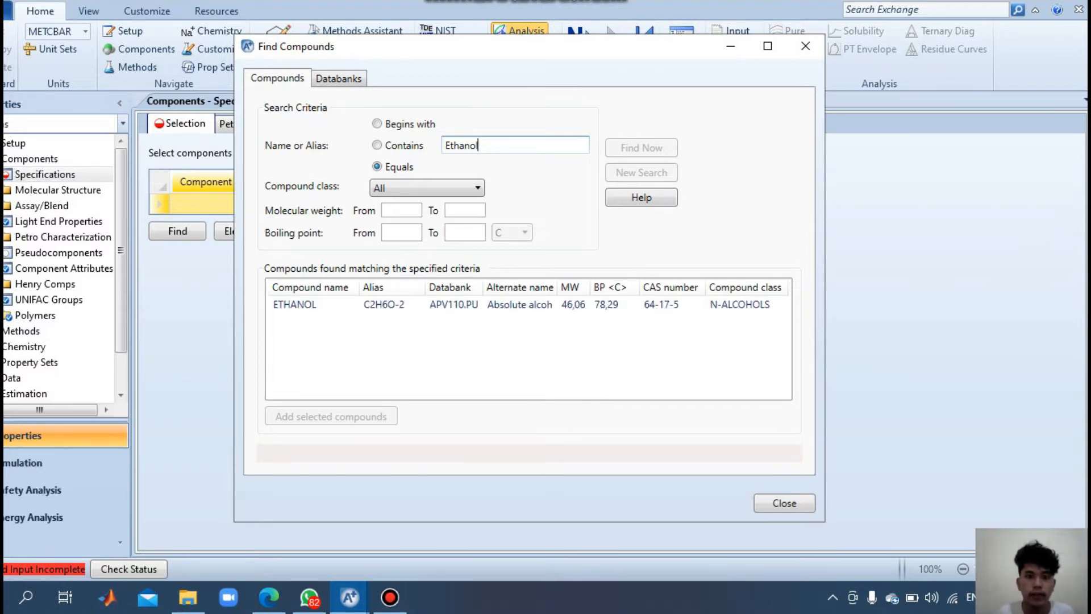
Add the found ETHANOL compound to the component list and close the compound search.
click(370, 303)
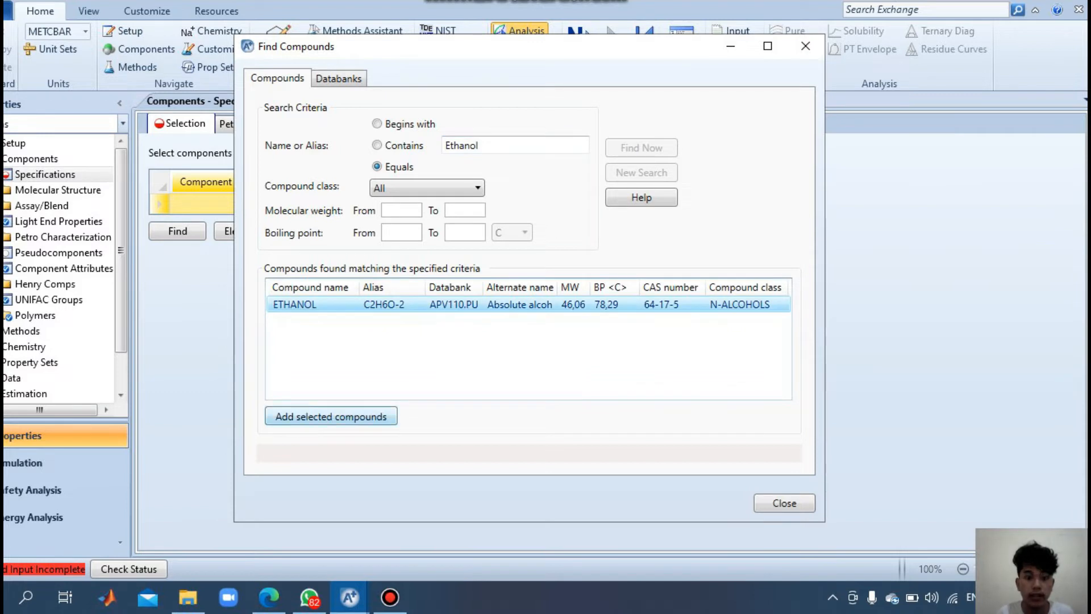
click(336, 421)
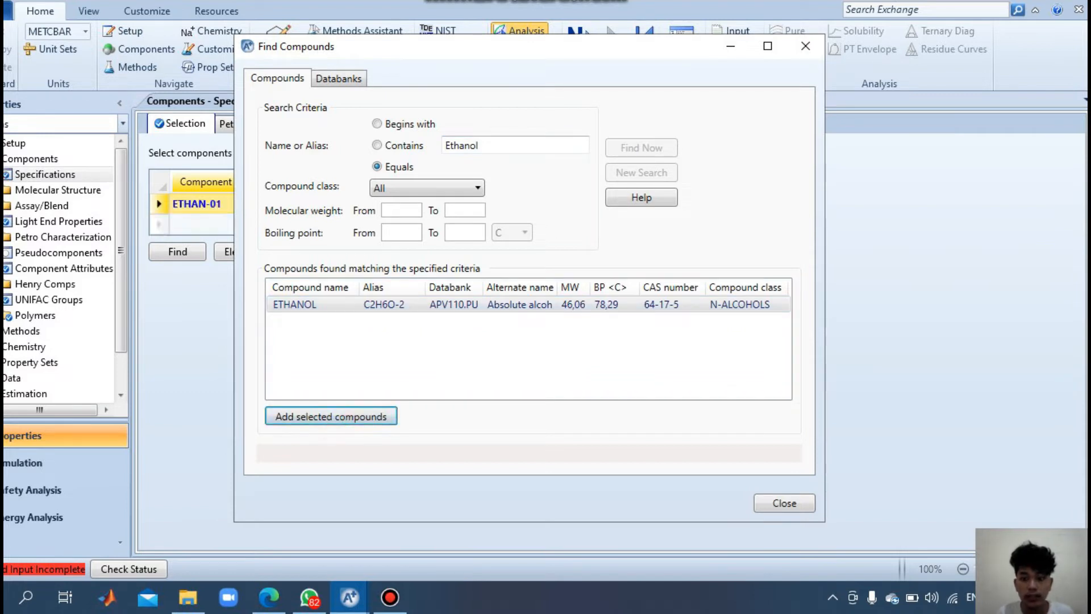
click(784, 502)
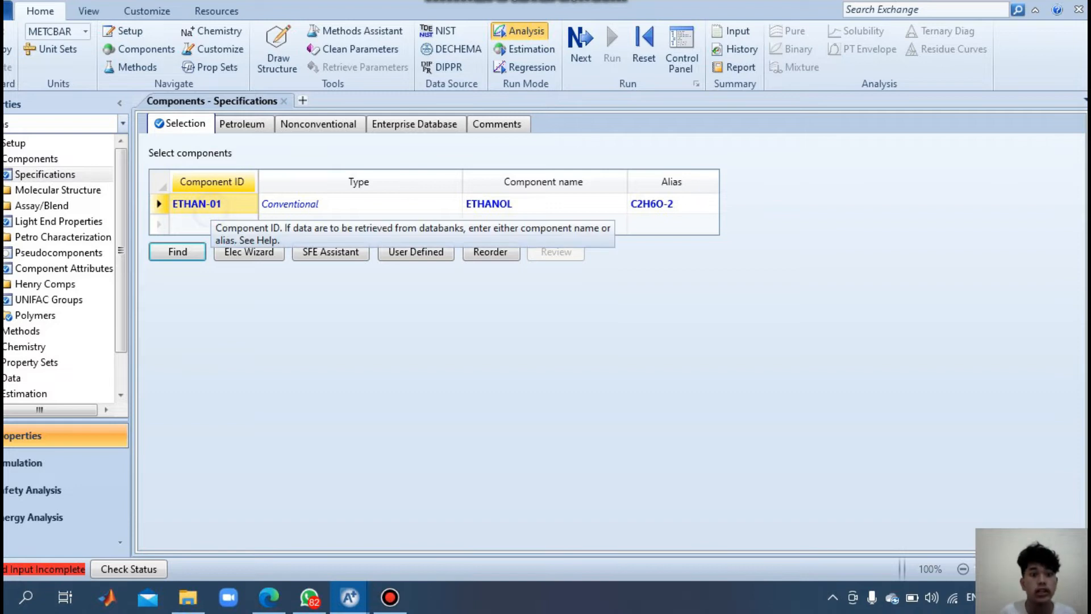
Rename the ethanol component's ID to ETHANOL, choosing to rename it rather than delete and replace it.
right_click(210, 208)
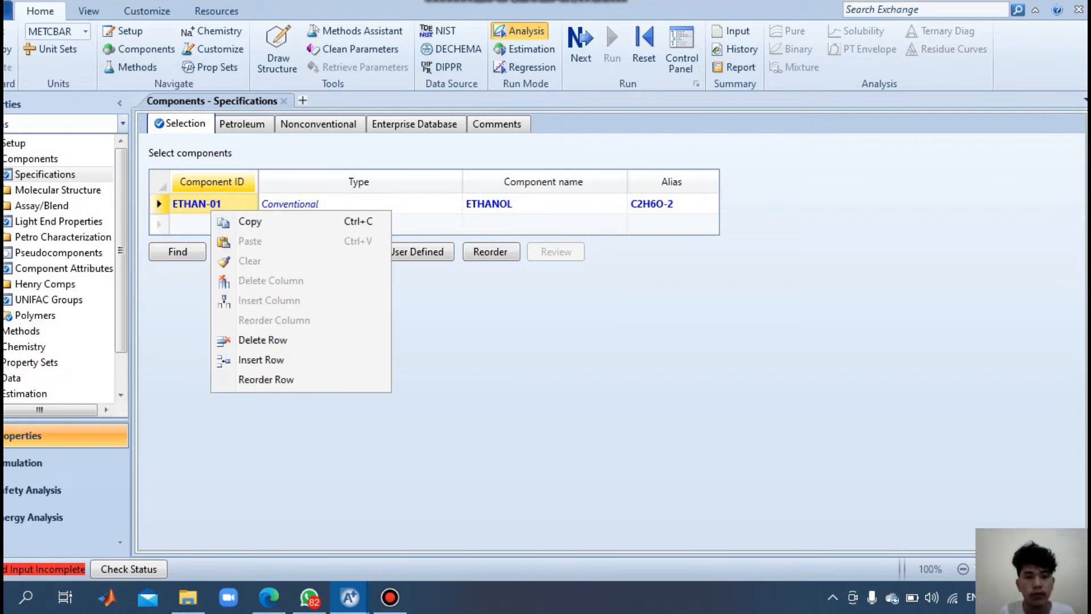
click(199, 210)
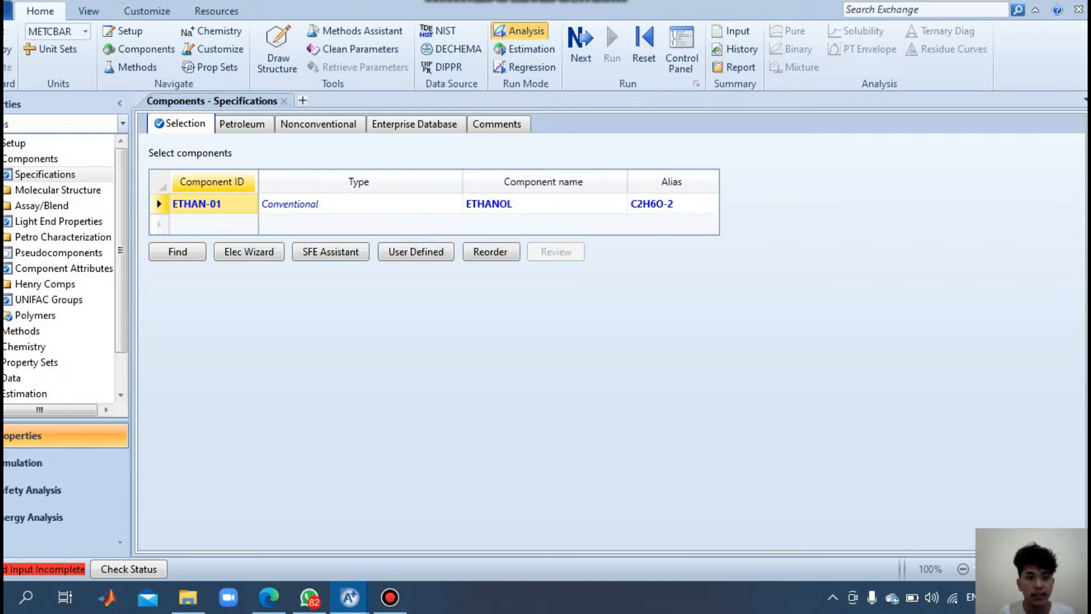
text(E)
text(THANOL)
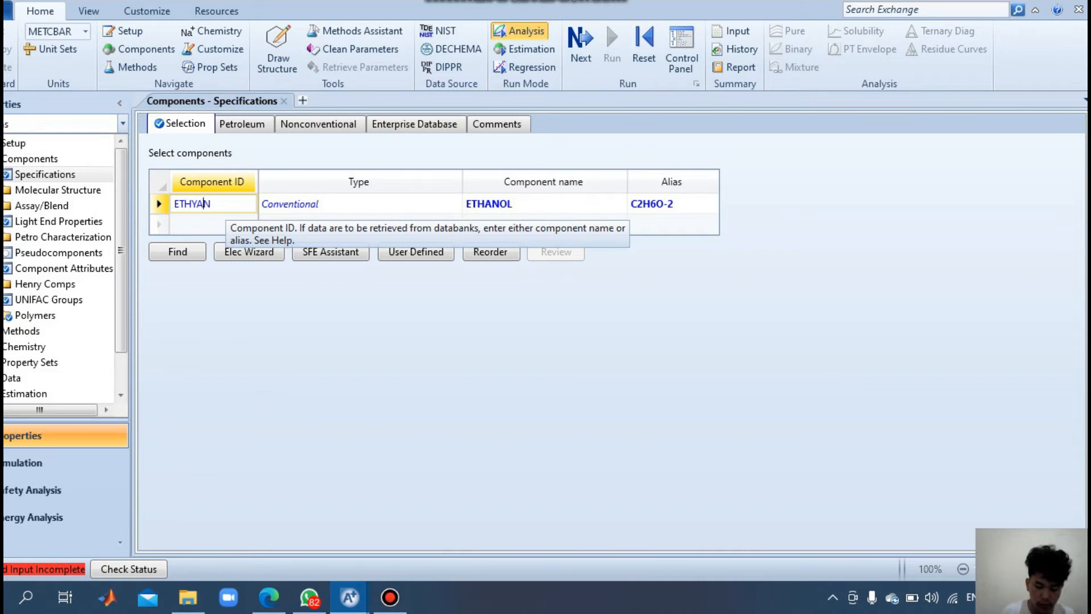
key(BackSpace)
key(BackSpace)
key(BackSpace)
key(BackSpace)
text(YA)
key(BackSpace)
key(BackSpace)
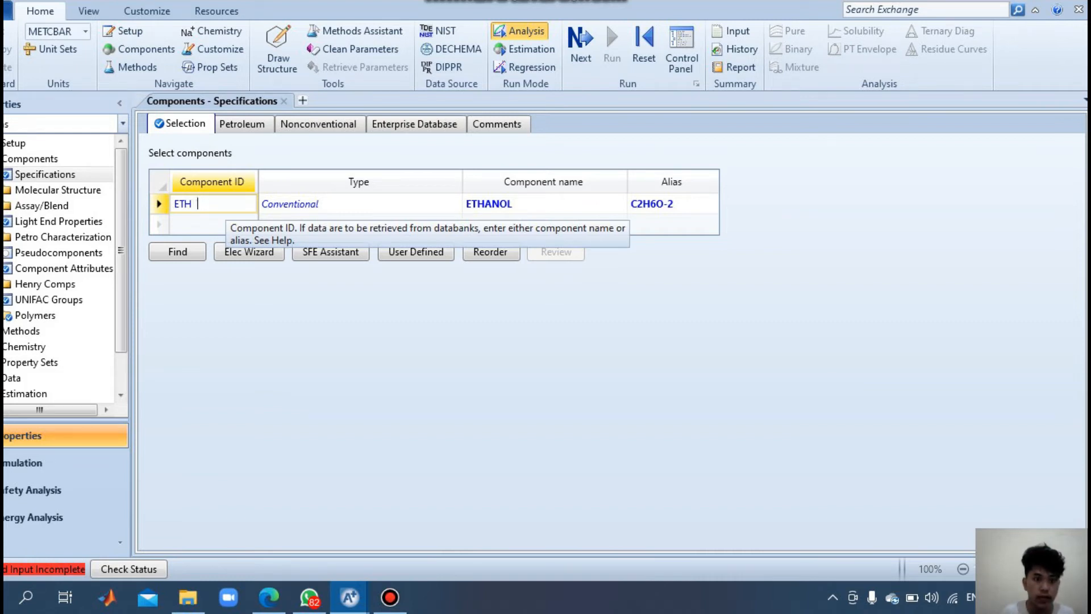
text(A)
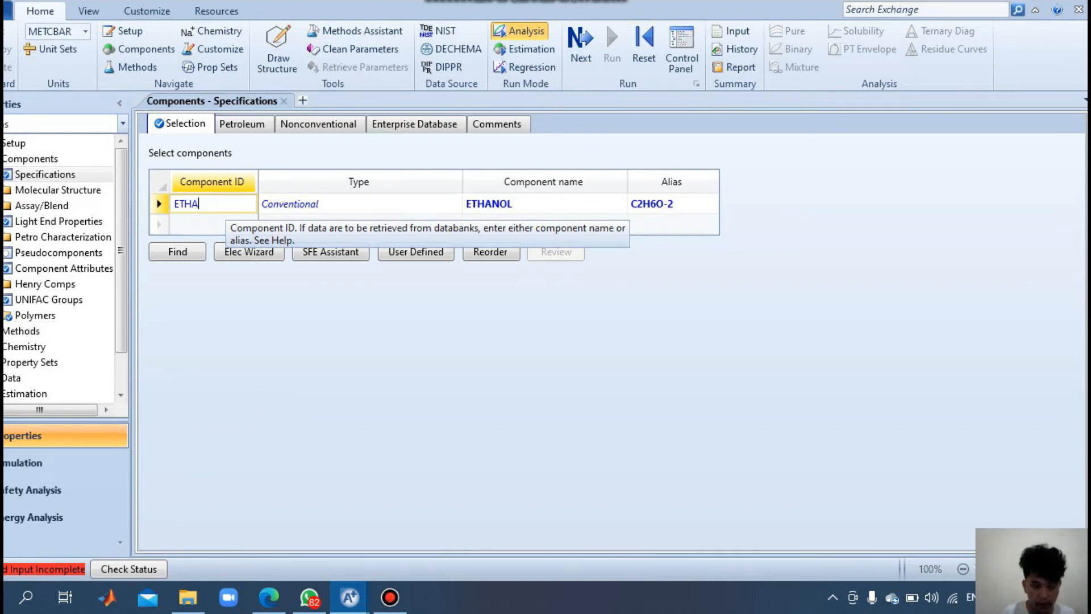
text(NOL)
key(Return)
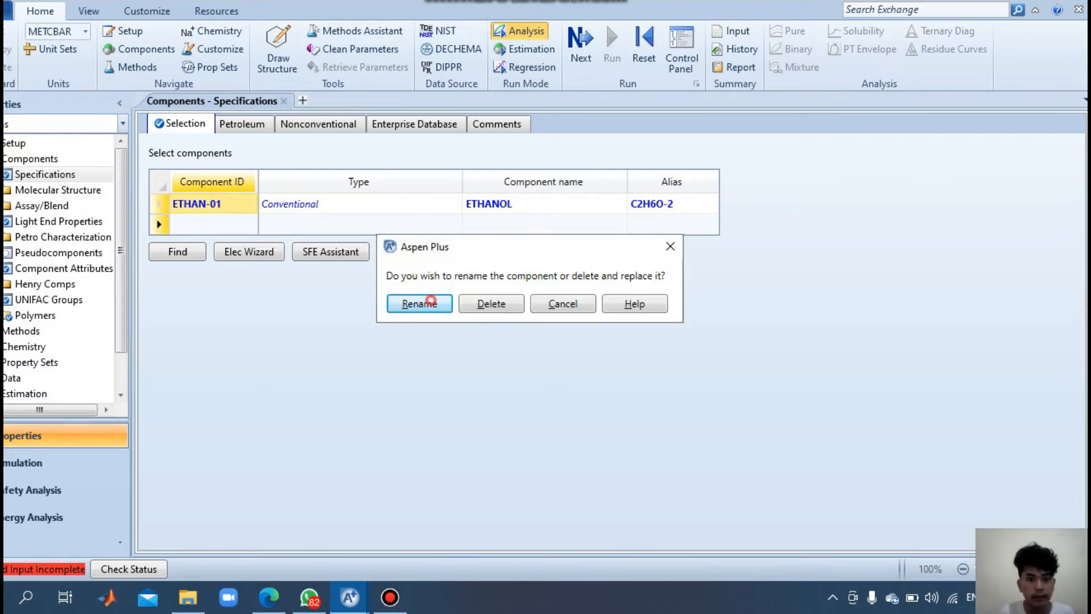
click(430, 303)
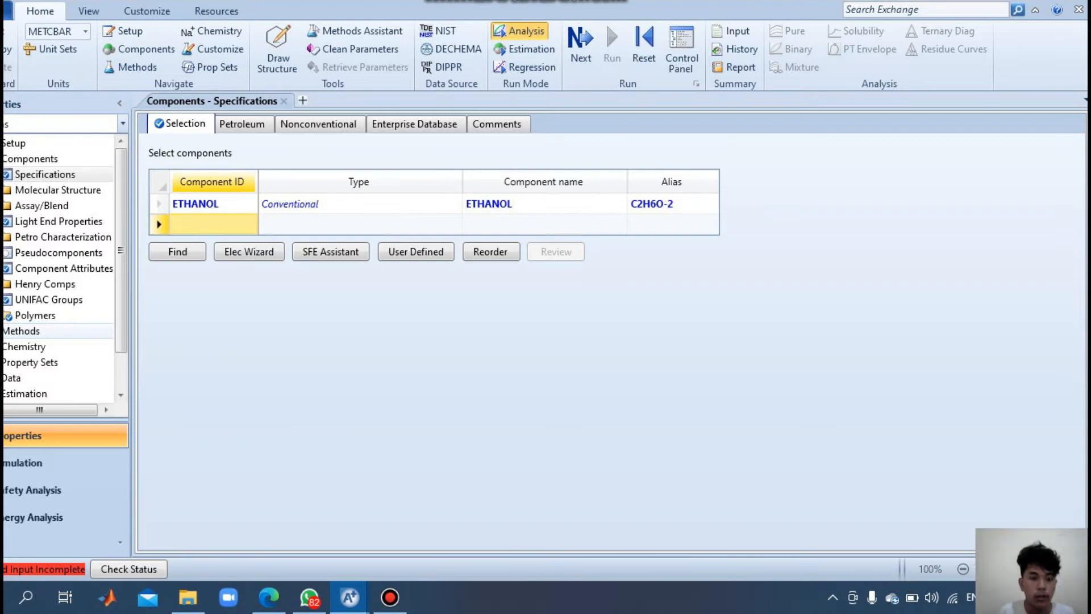
Set the global base property method to PENG-ROB and run the properties calculation.
click(34, 336)
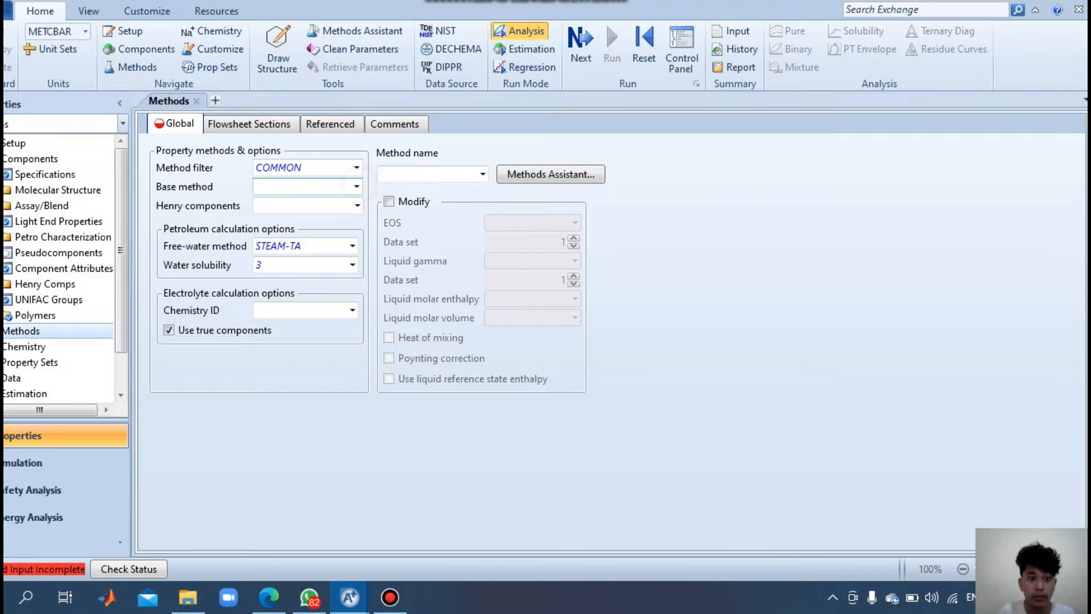
click(356, 186)
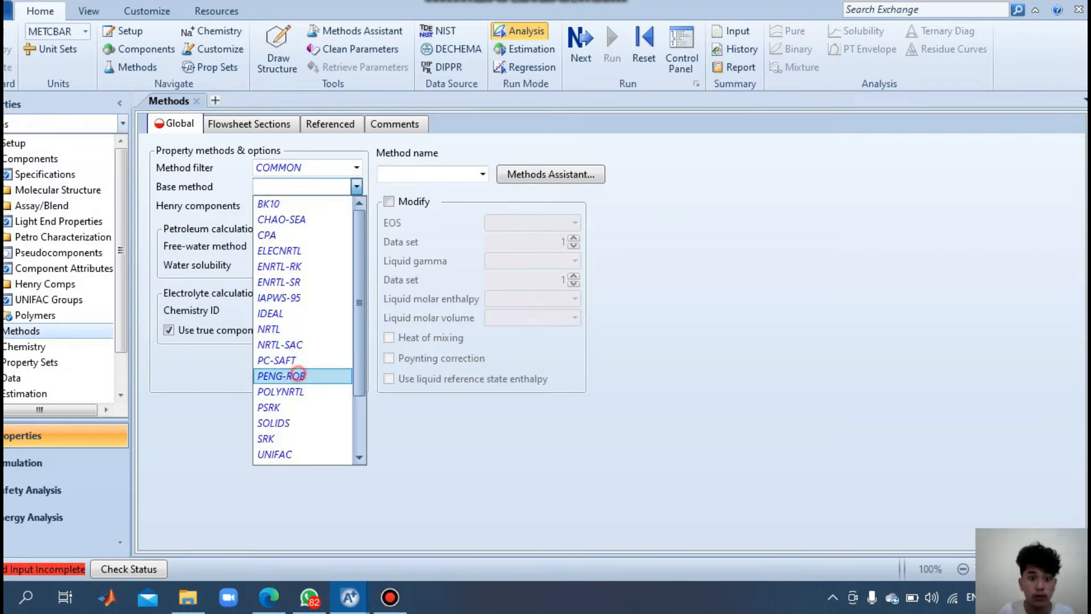
click(295, 374)
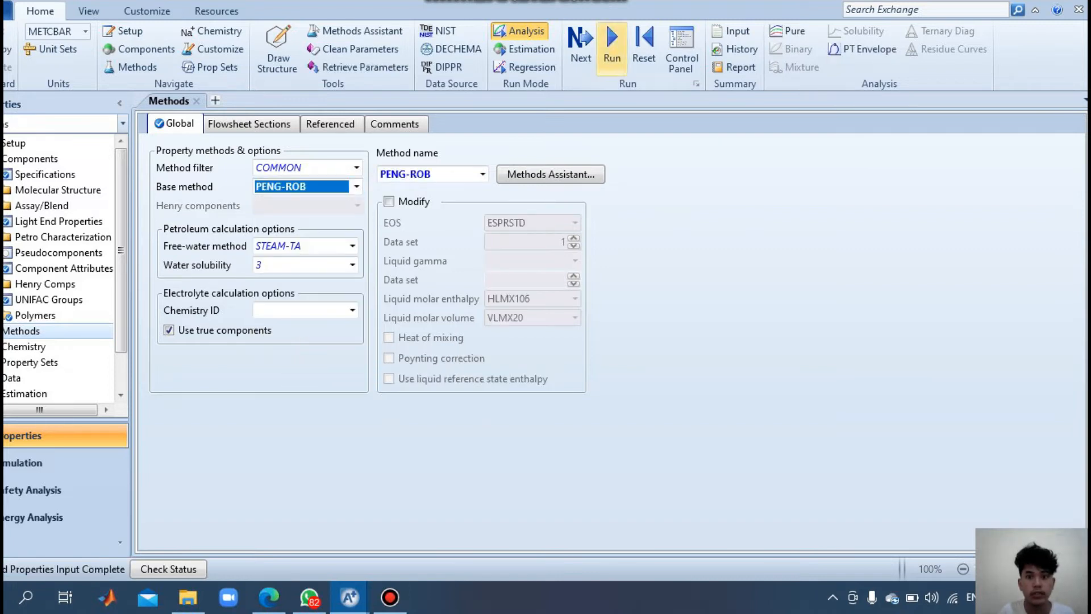
click(612, 45)
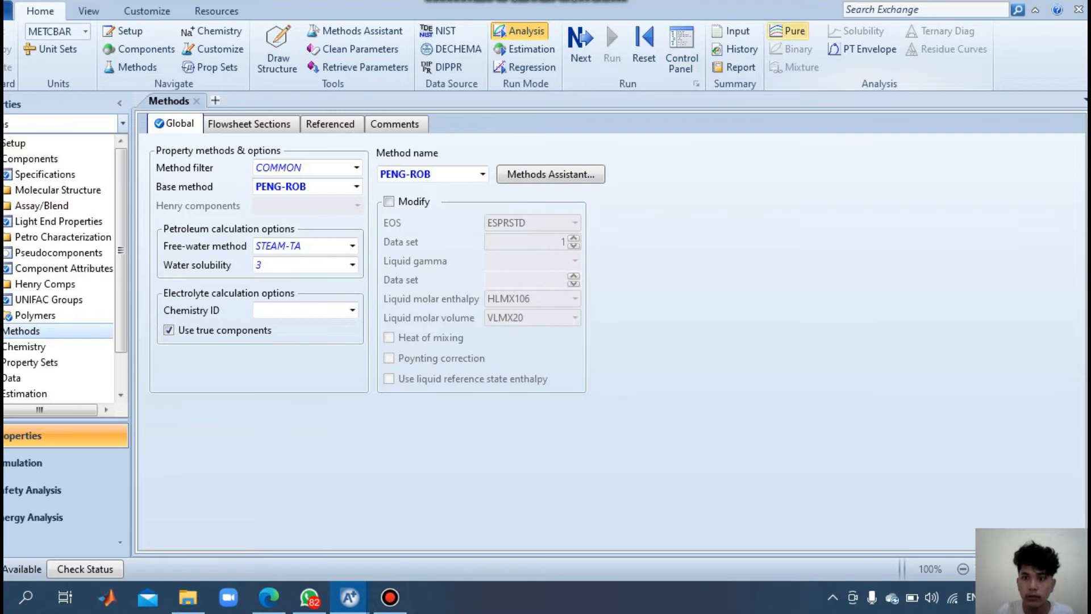
Start a pure-component property analysis with the property type Thermodynamic.
click(787, 31)
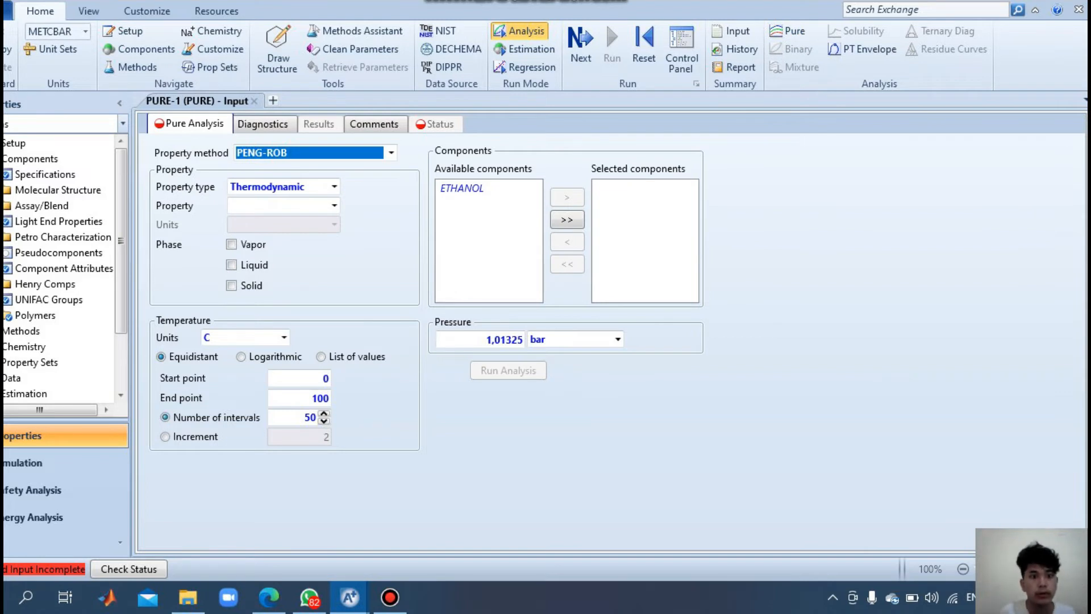
click(334, 186)
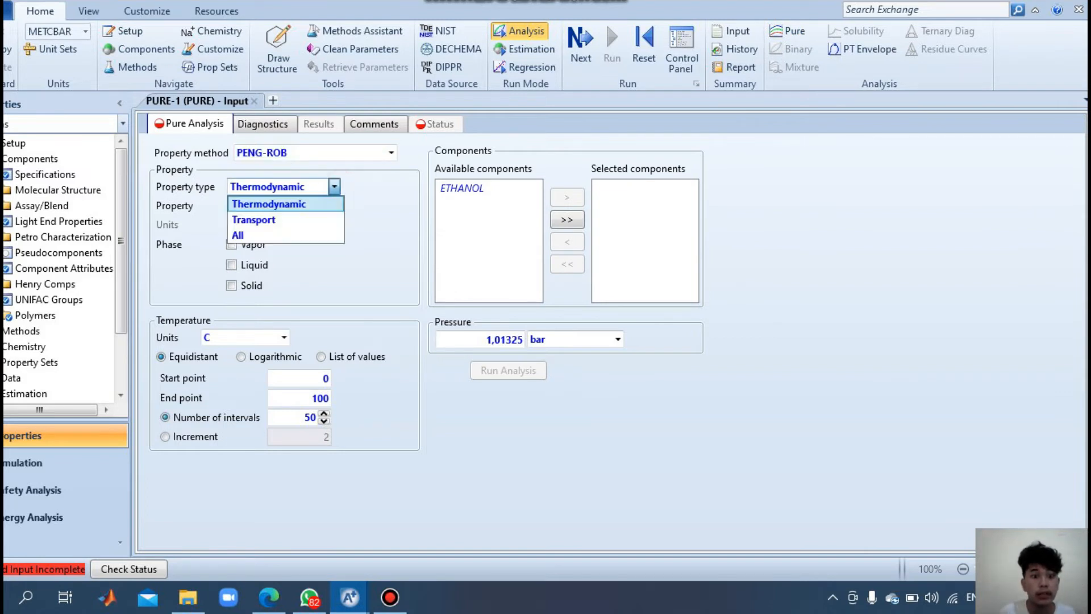
click(312, 204)
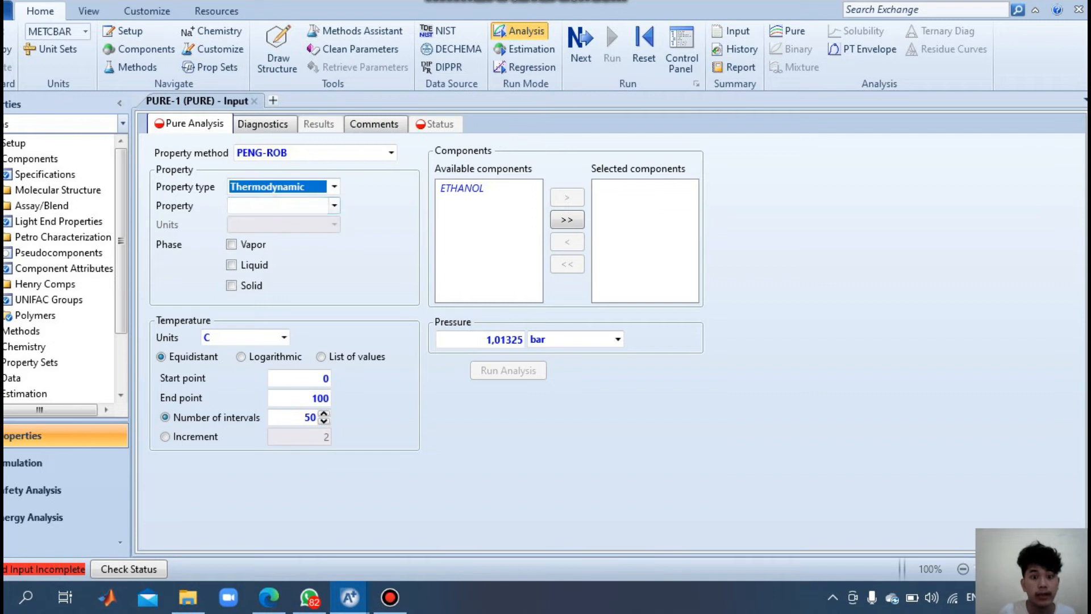
Choose PL as the thermodynamic property for the pure-component analysis.
click(334, 205)
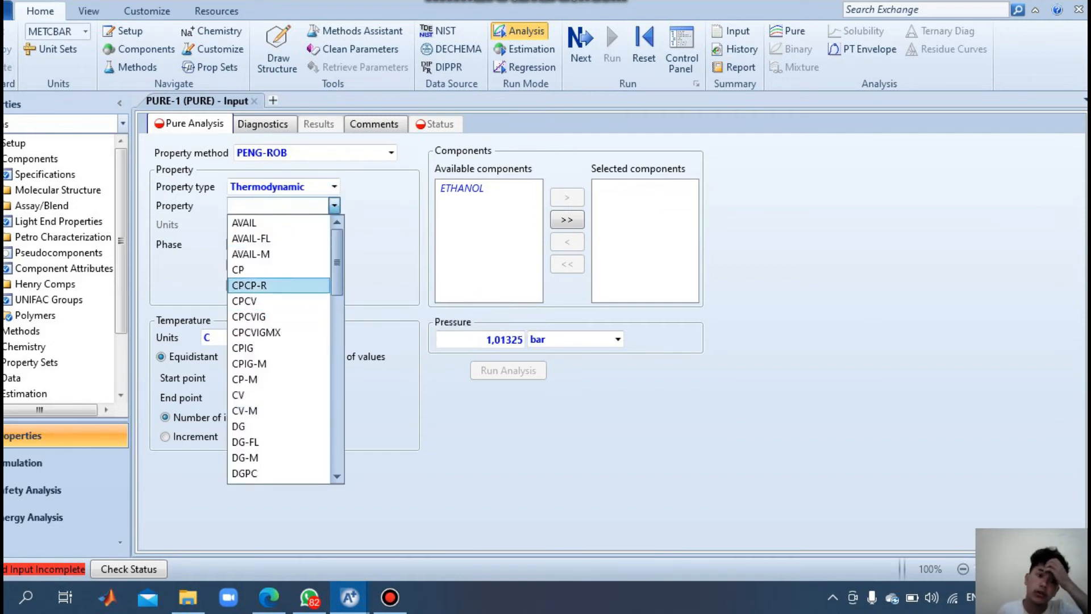
scroll(273, 332, down, 3)
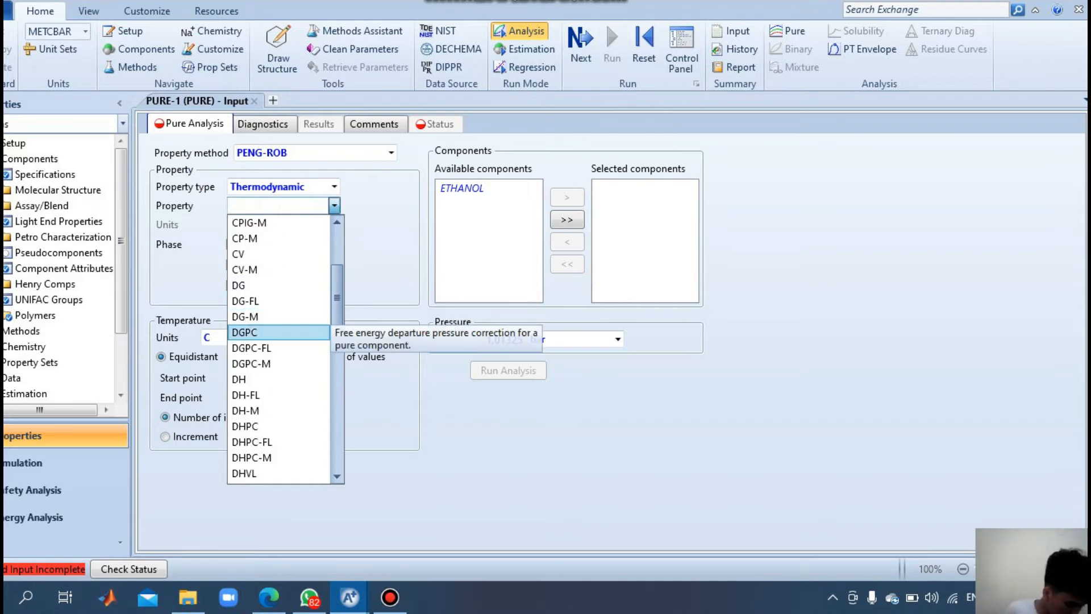
scroll(273, 332, down, 5)
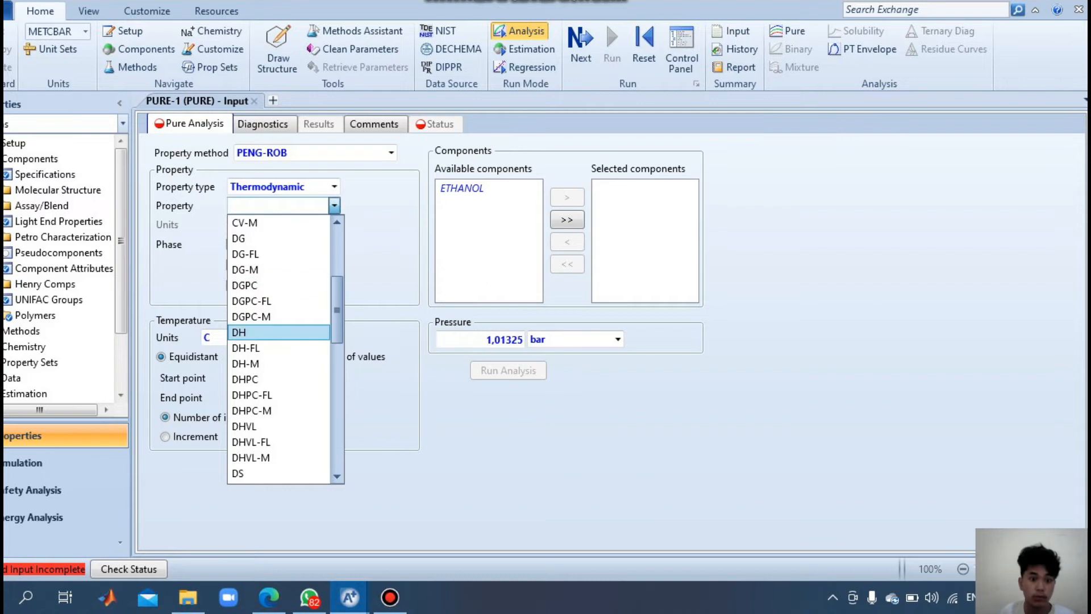
scroll(272, 332, down, 2)
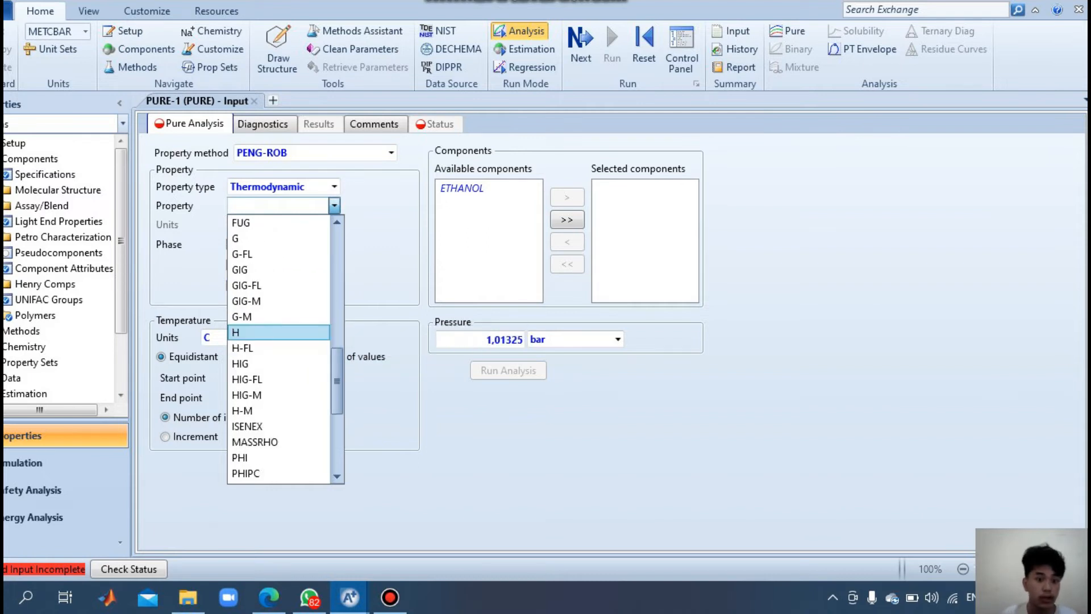
scroll(272, 332, down, 1)
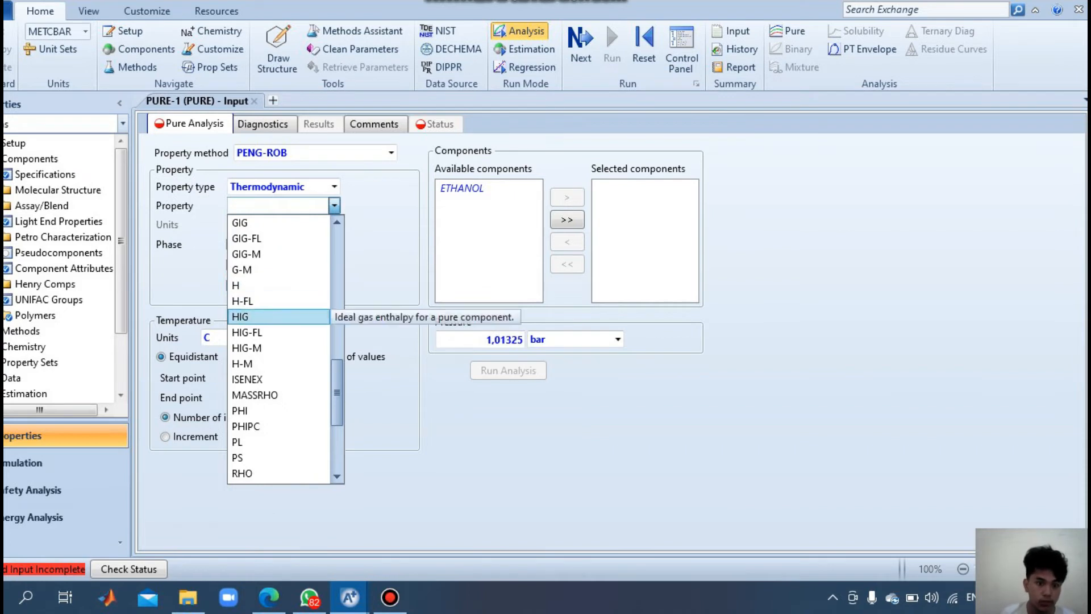
scroll(273, 317, down, 4)
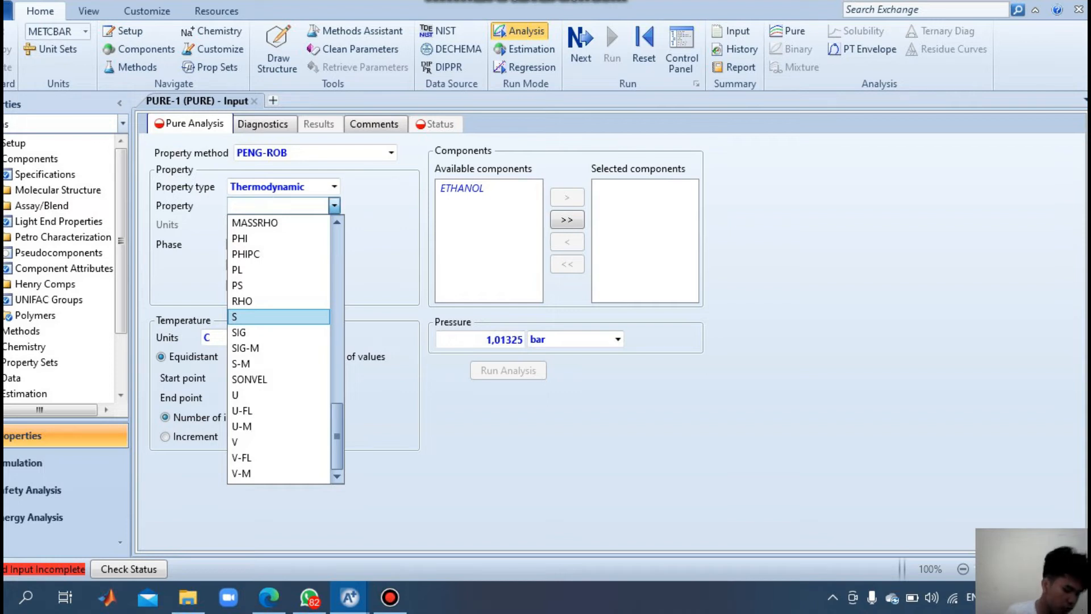
key(Up)
key(Up)
key(Up)
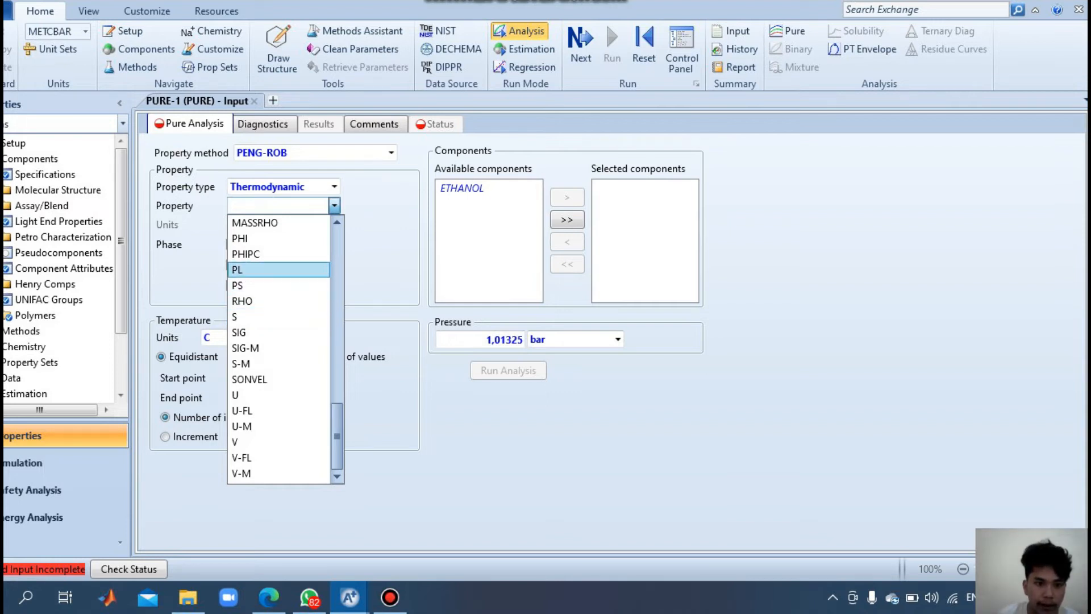
key(Return)
Set the units of the PL property to bar.
click(333, 224)
click(334, 224)
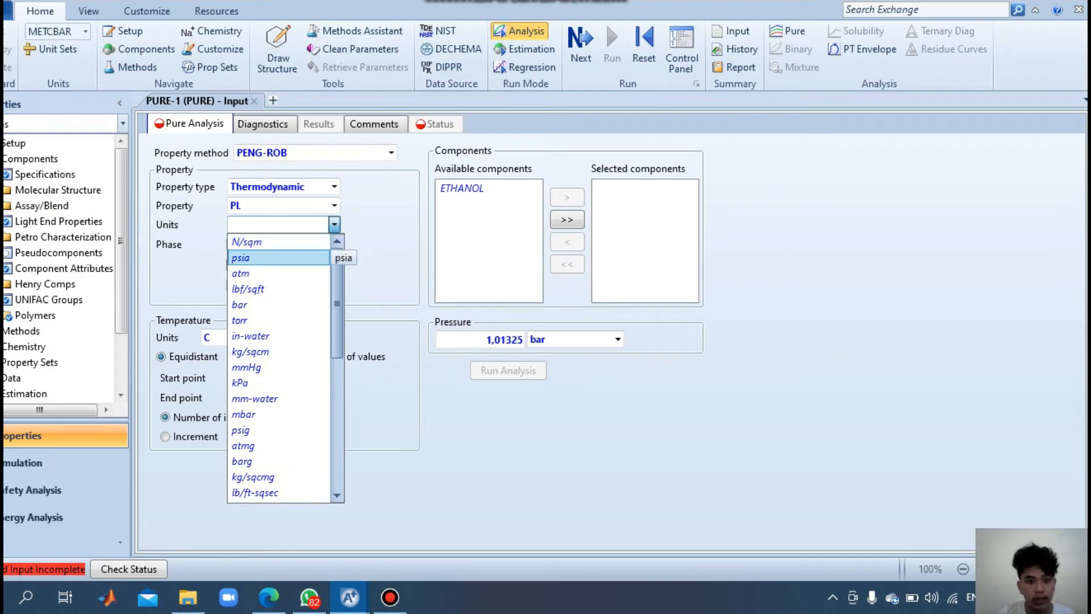
click(257, 305)
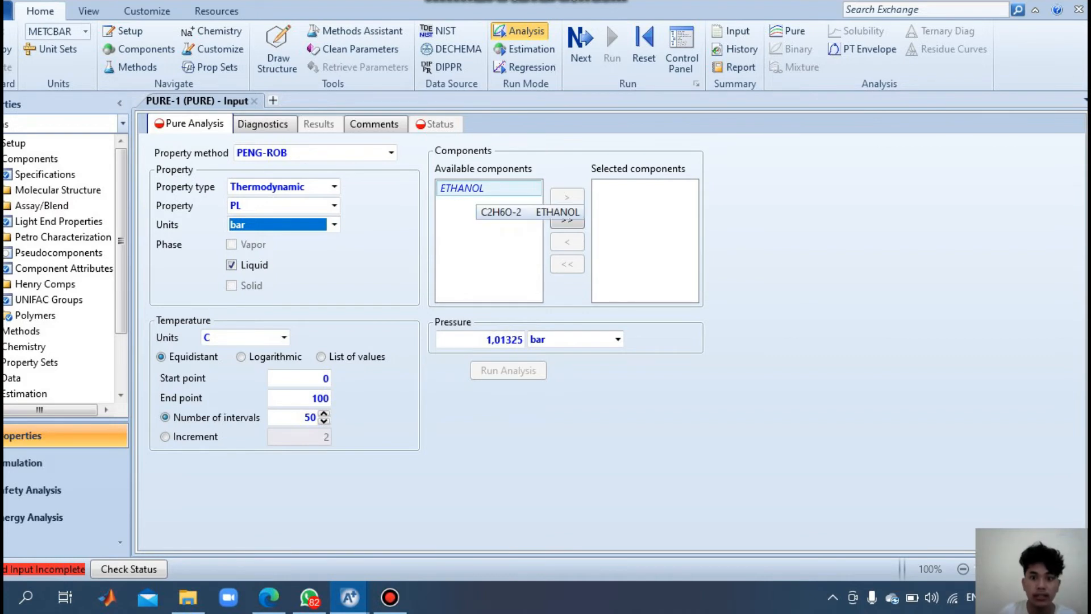
Add ethanol to the selected components of the PL analysis and set the temperature units to K.
click(476, 191)
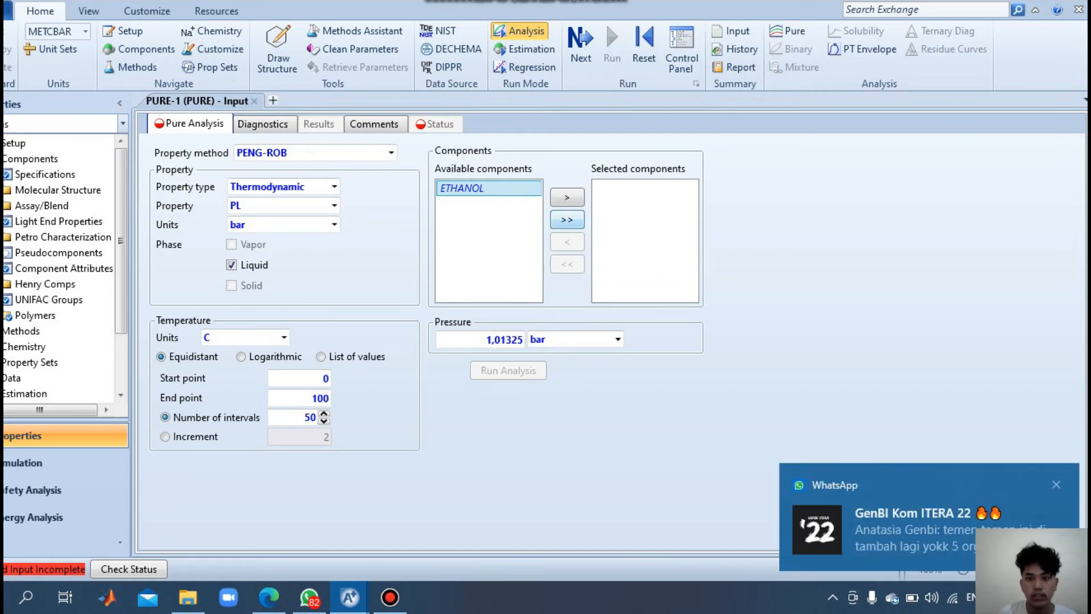
click(567, 197)
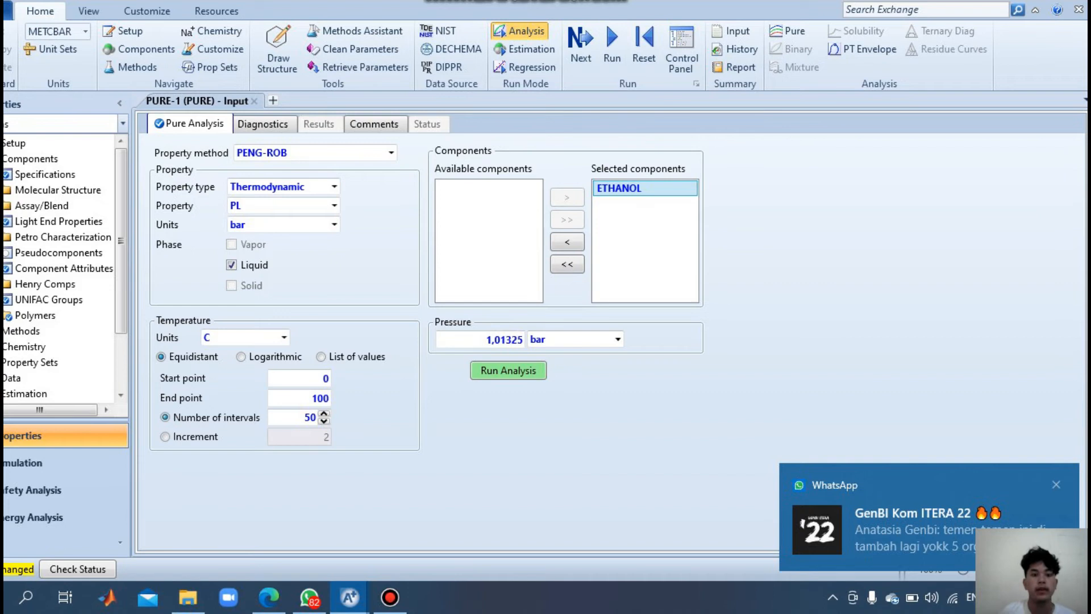
click(283, 337)
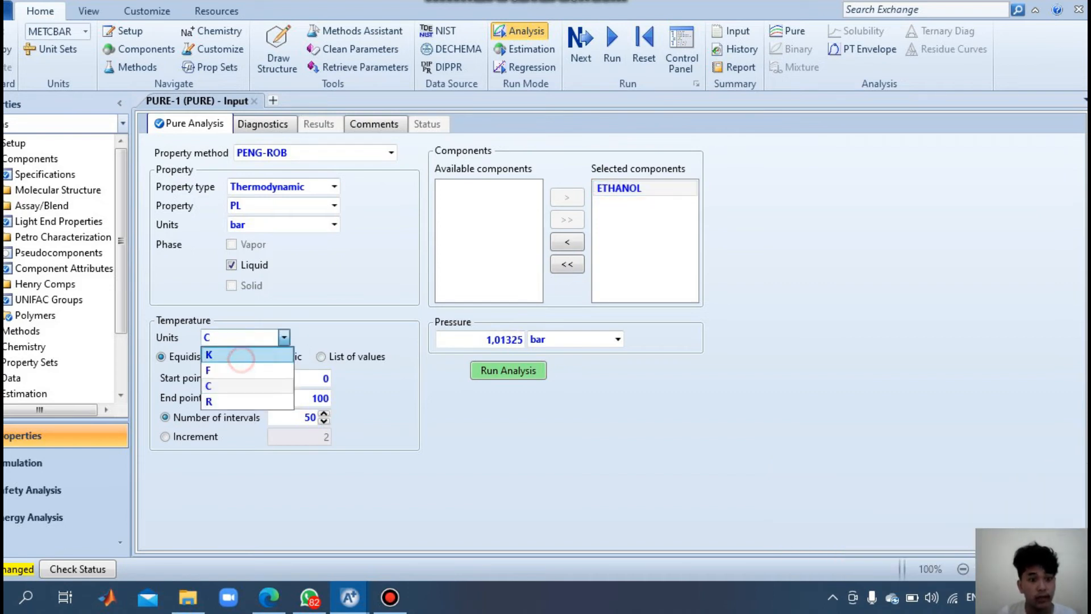
click(239, 355)
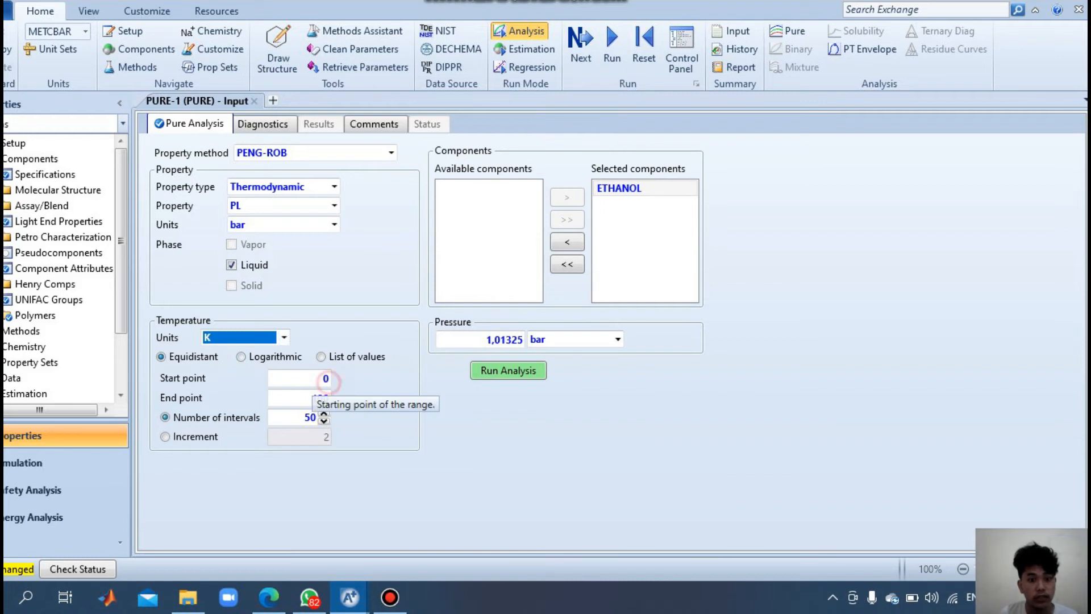
Set the temperature range of the PL analysis with start point 250 and end point 600.
click(330, 378)
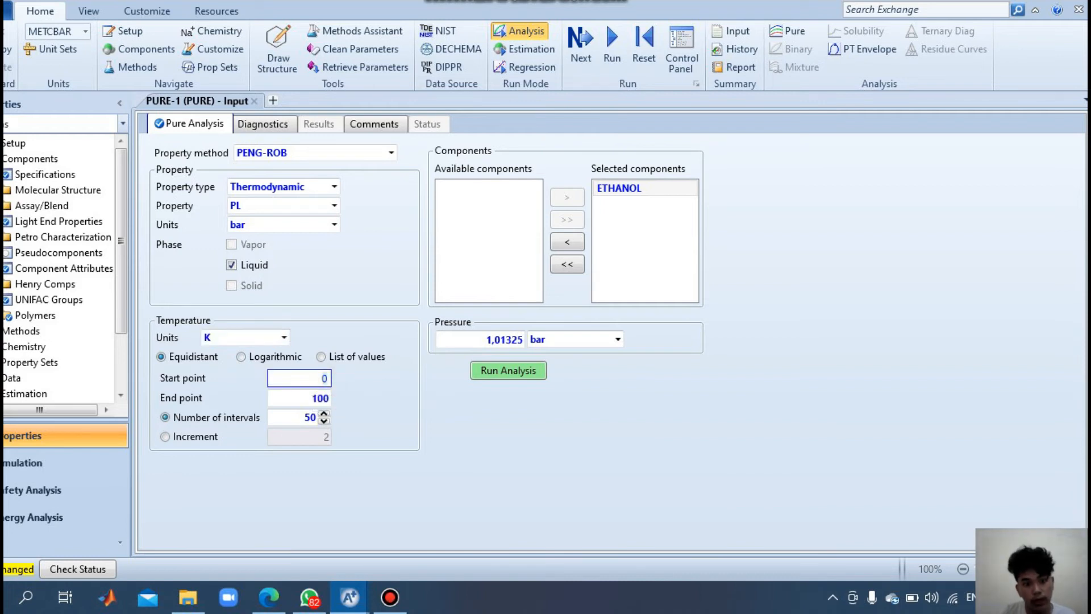
key(BackSpace)
text(250)
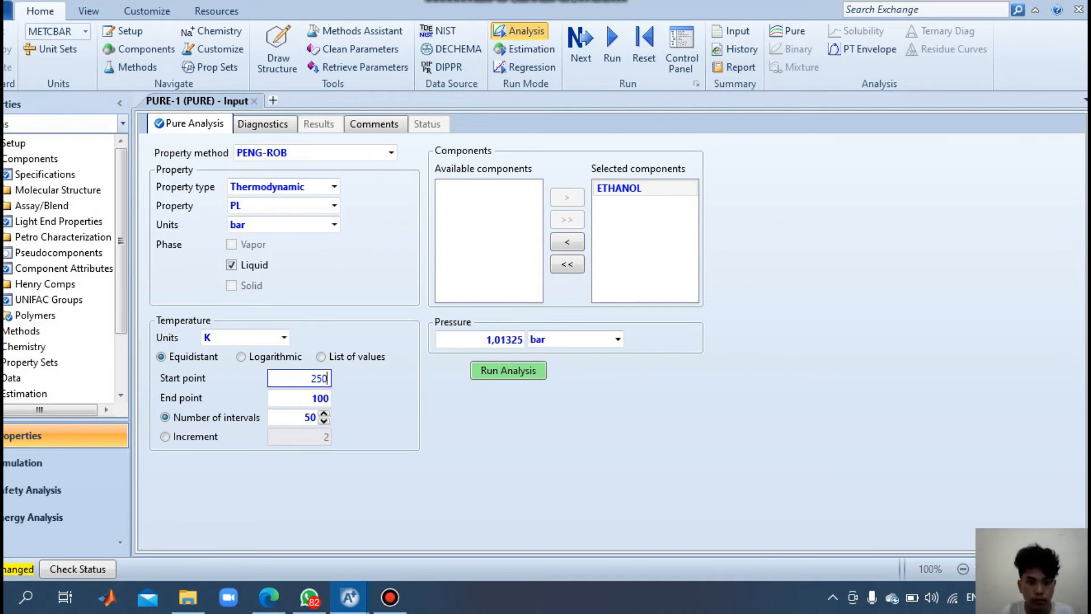
click(319, 400)
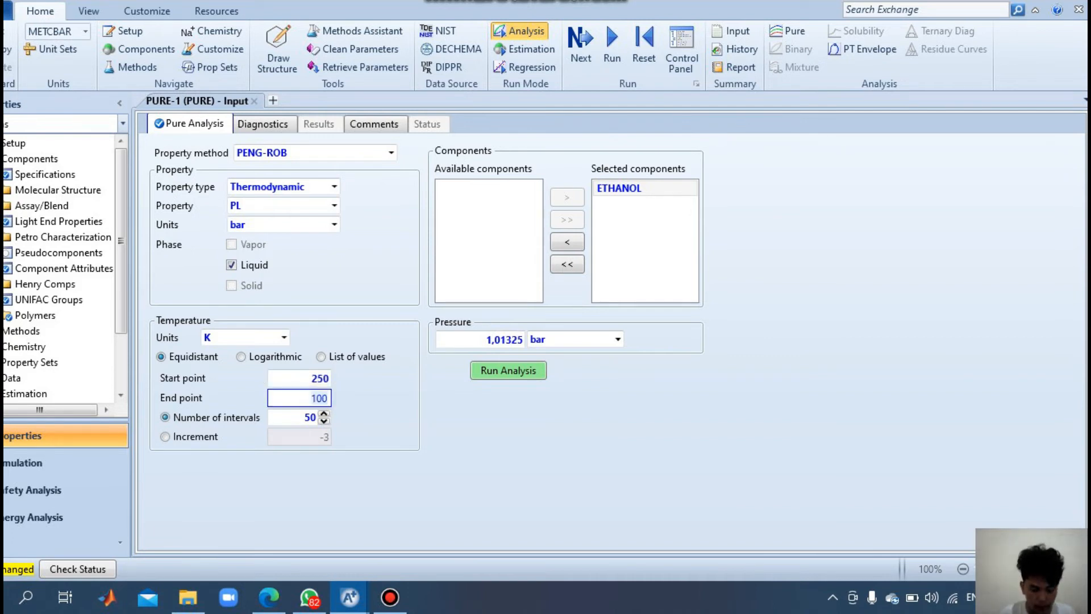
key(BackSpace)
key(BackSpace)
key(BackSpace)
text(600)
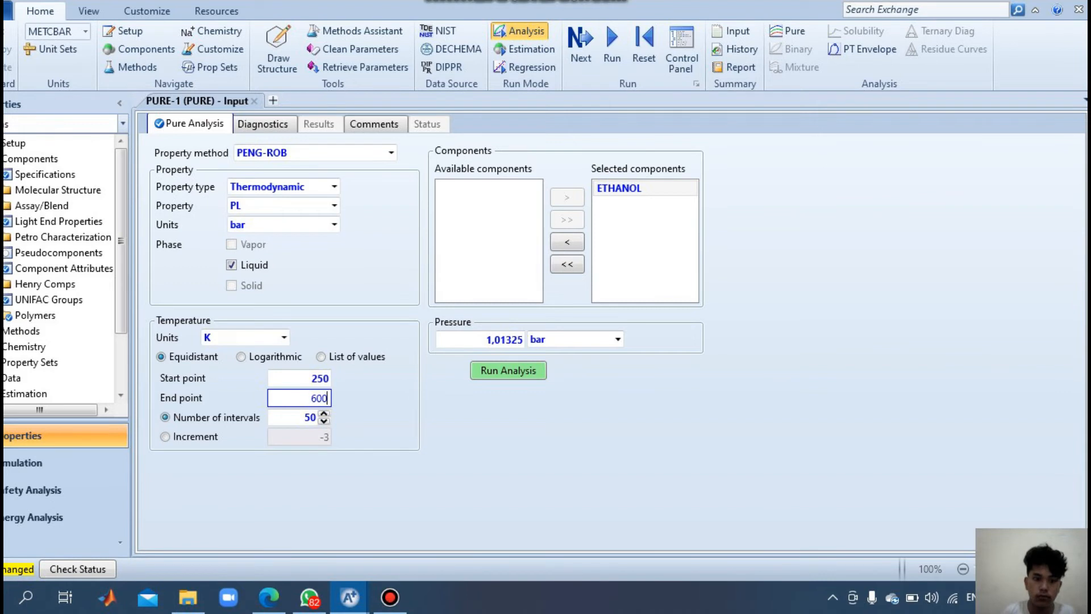
Set the number of temperature intervals to 41 and run the PL analysis.
click(310, 416)
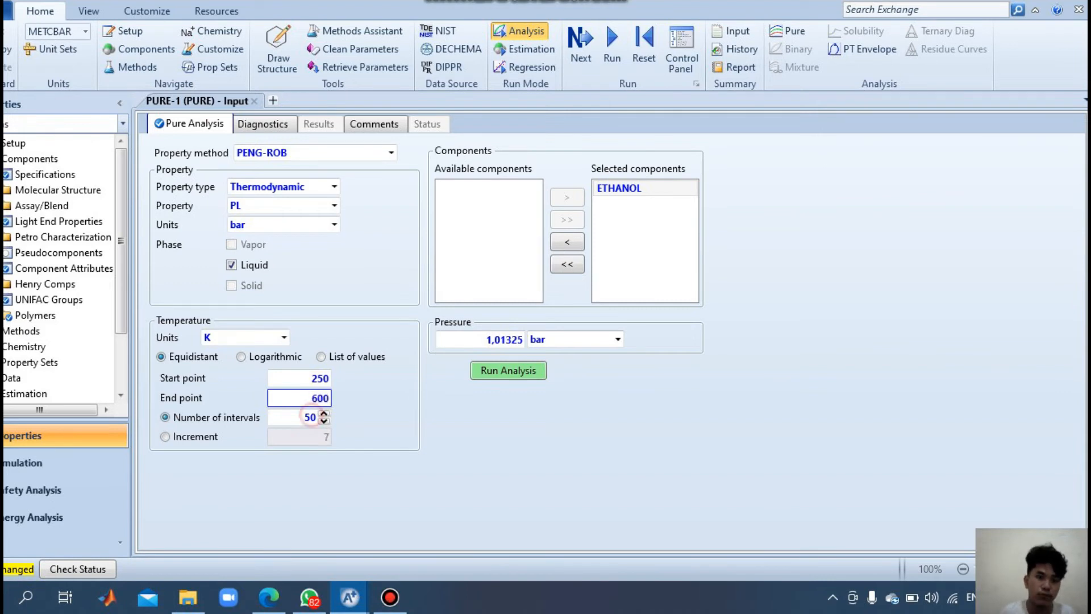
text(41)
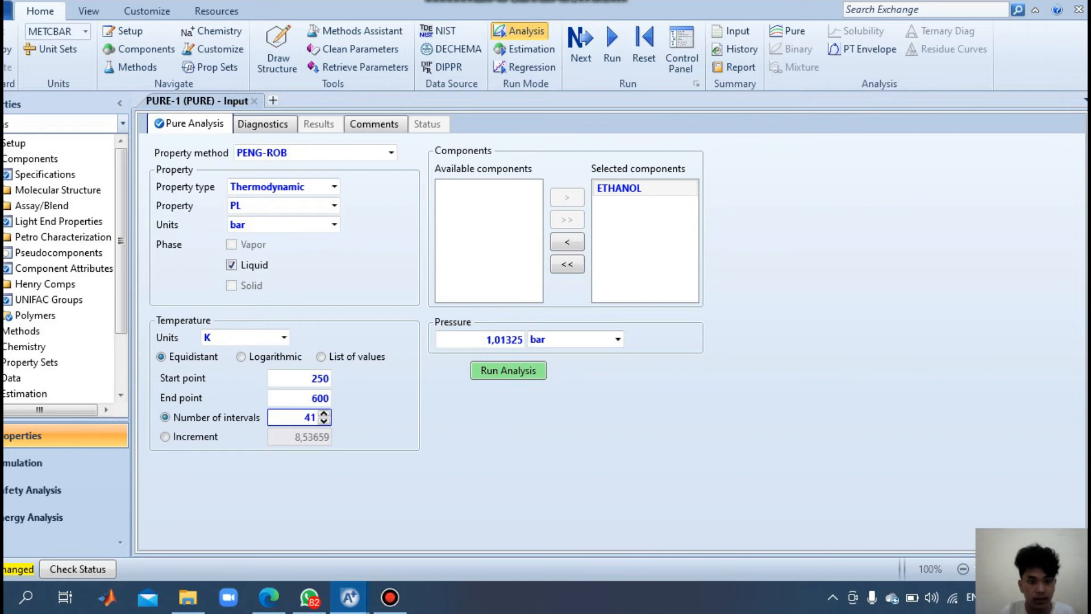
click(508, 370)
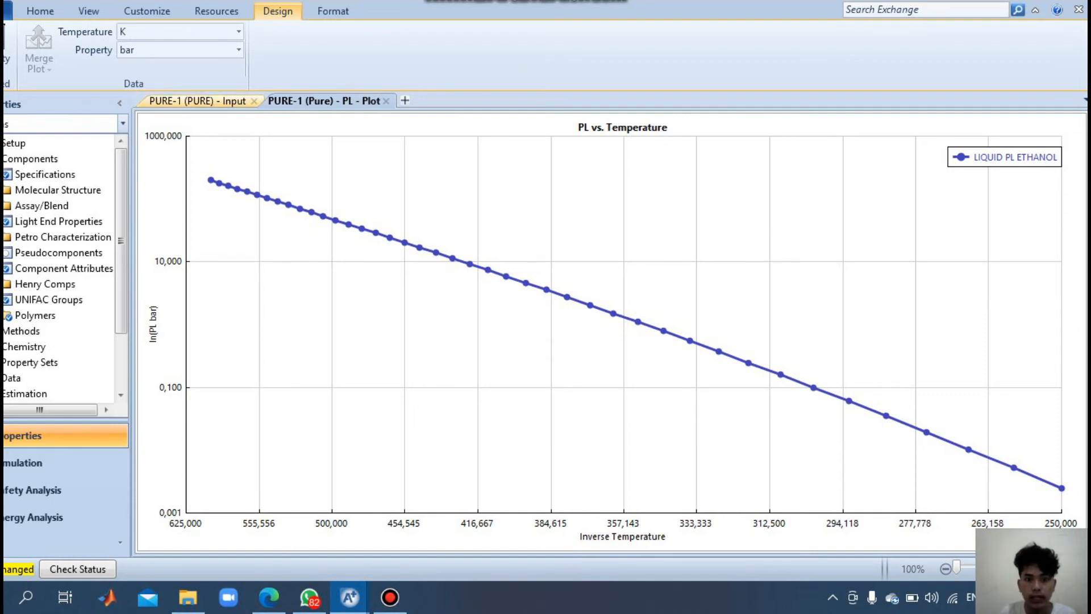
Return to the PL analysis input, change the temperature units to C, and run the analysis again.
click(197, 100)
click(284, 338)
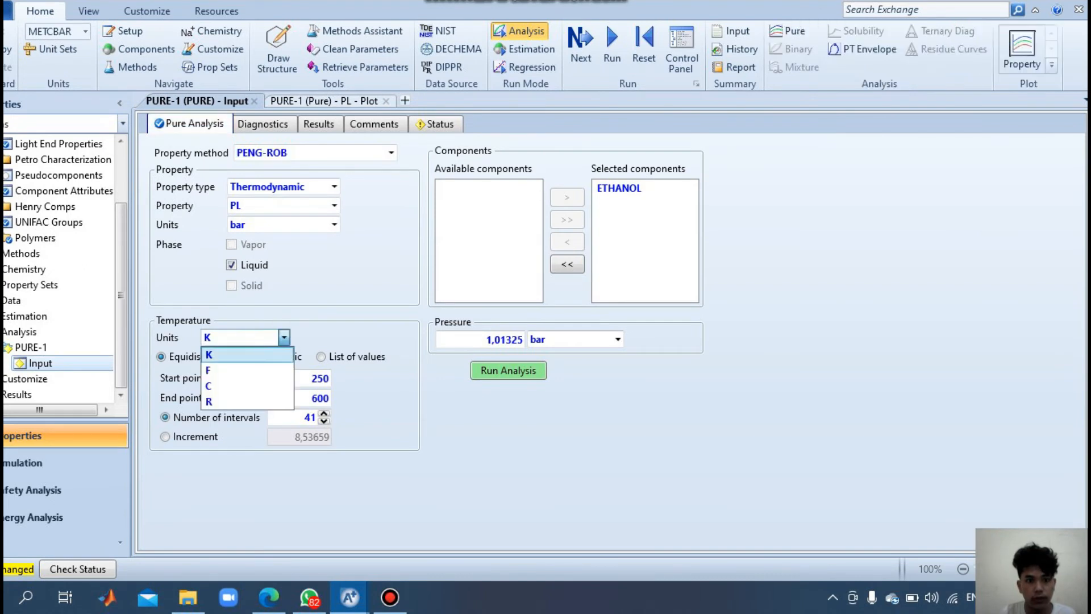
click(227, 385)
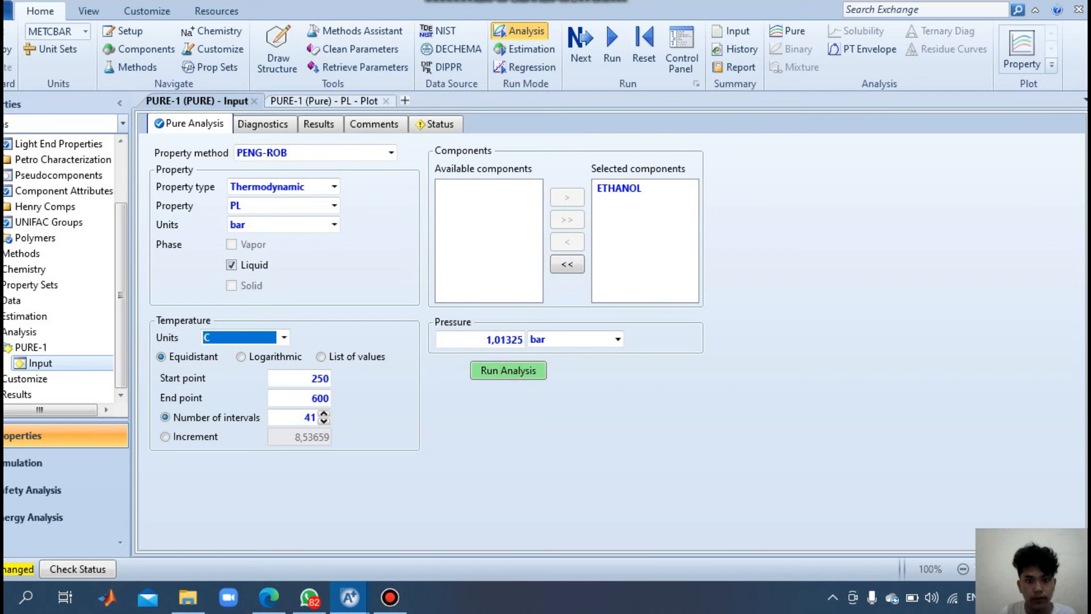
click(508, 370)
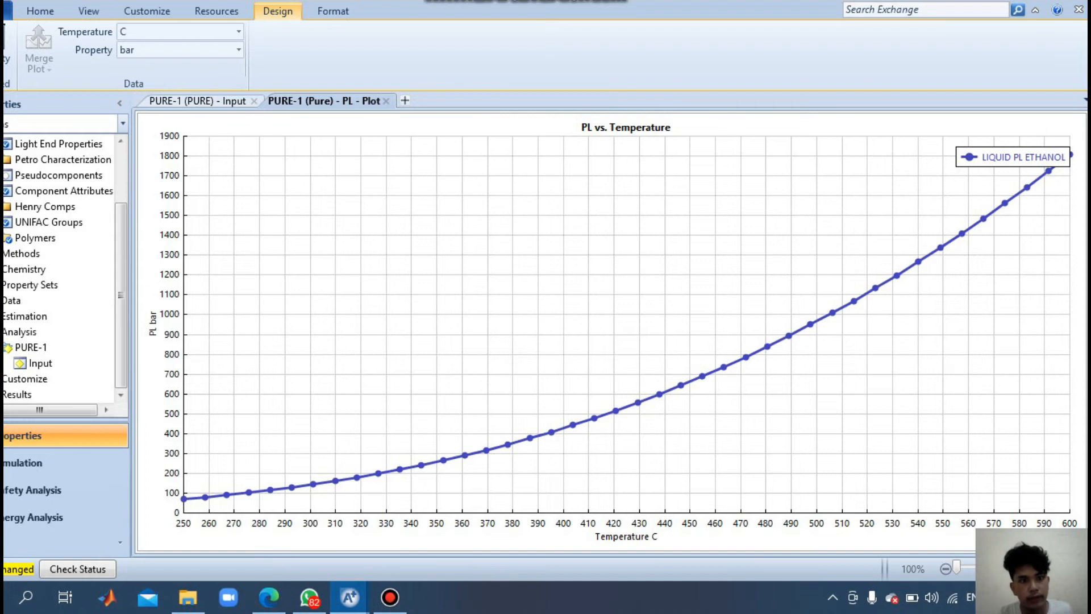
Check the status of the PL analysis, run the properties calculation, and return to the pure analysis settings.
click(199, 101)
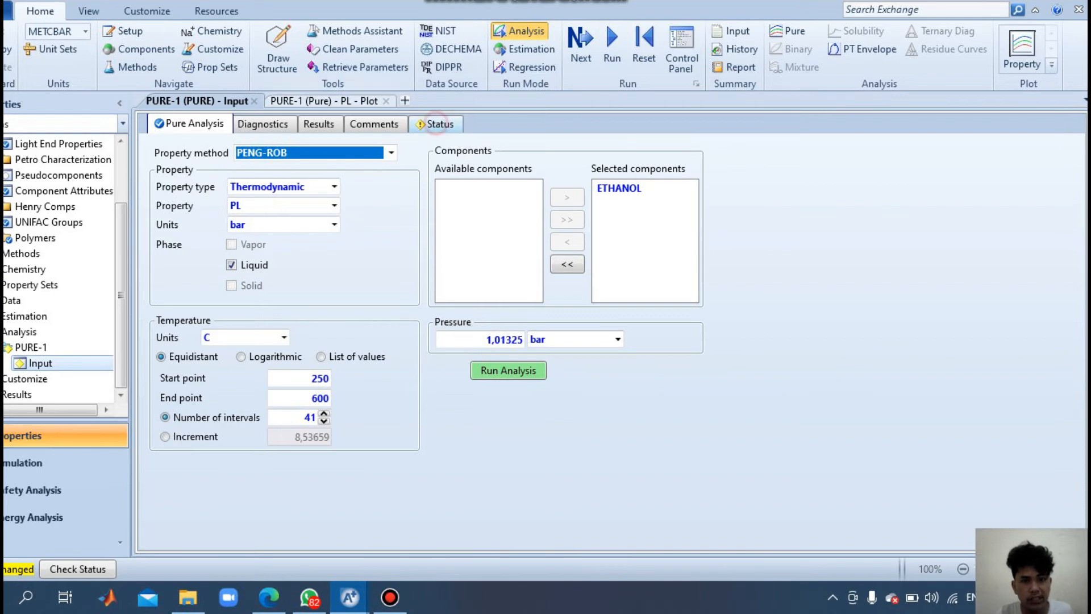
click(436, 124)
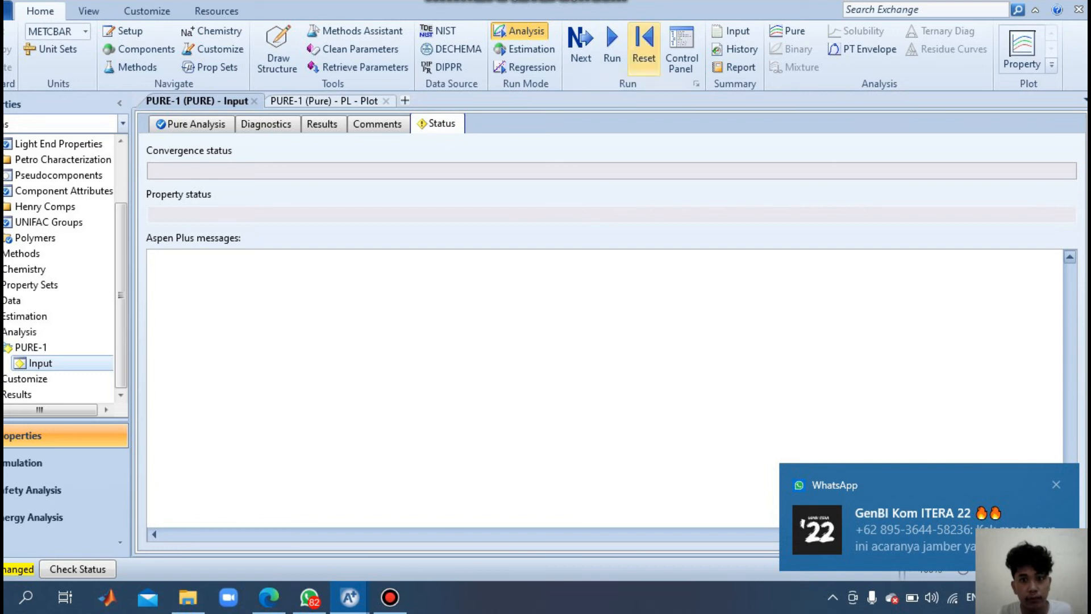
click(611, 48)
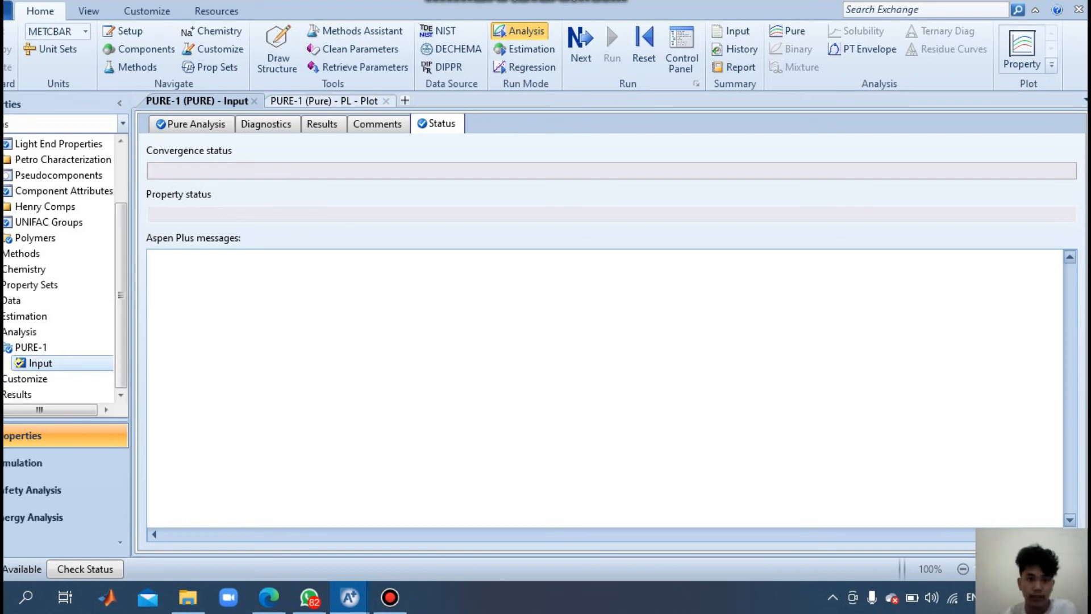
click(196, 123)
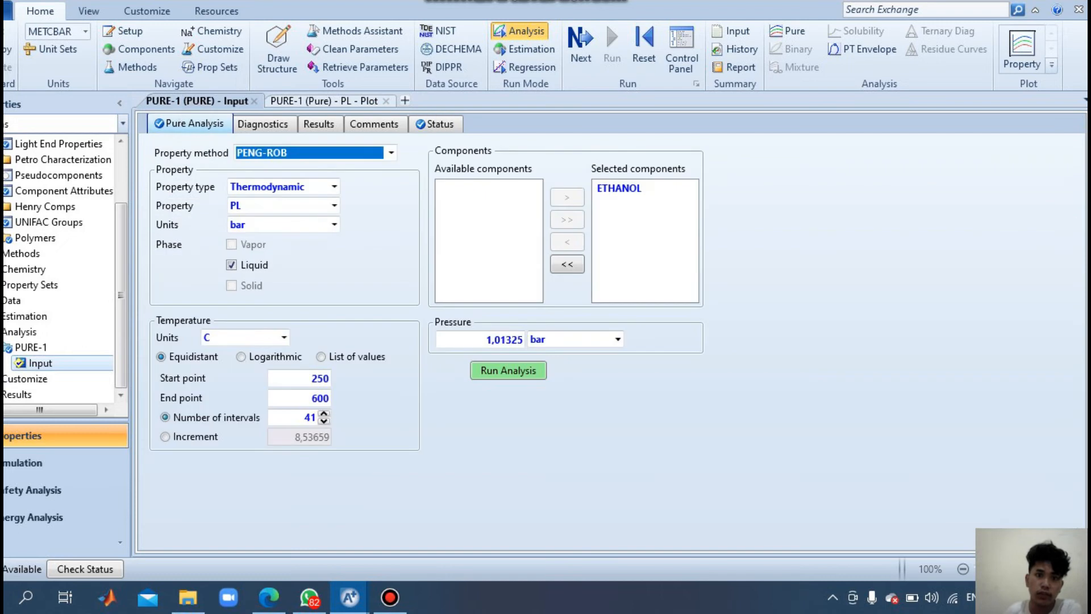
click(843, 278)
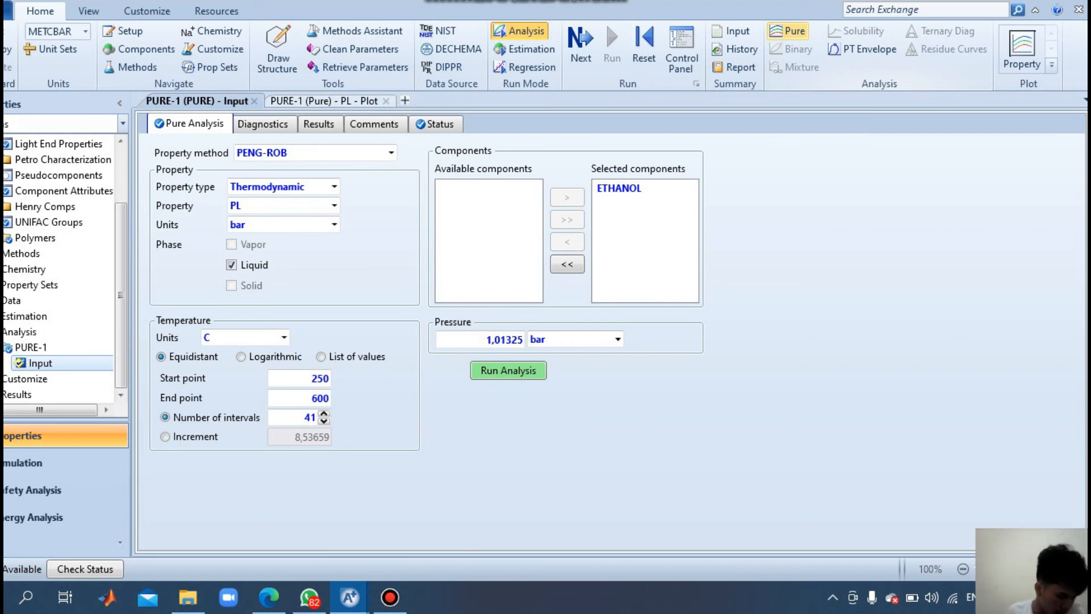
Start a second pure-component analysis and choose H as its thermodynamic property.
click(787, 33)
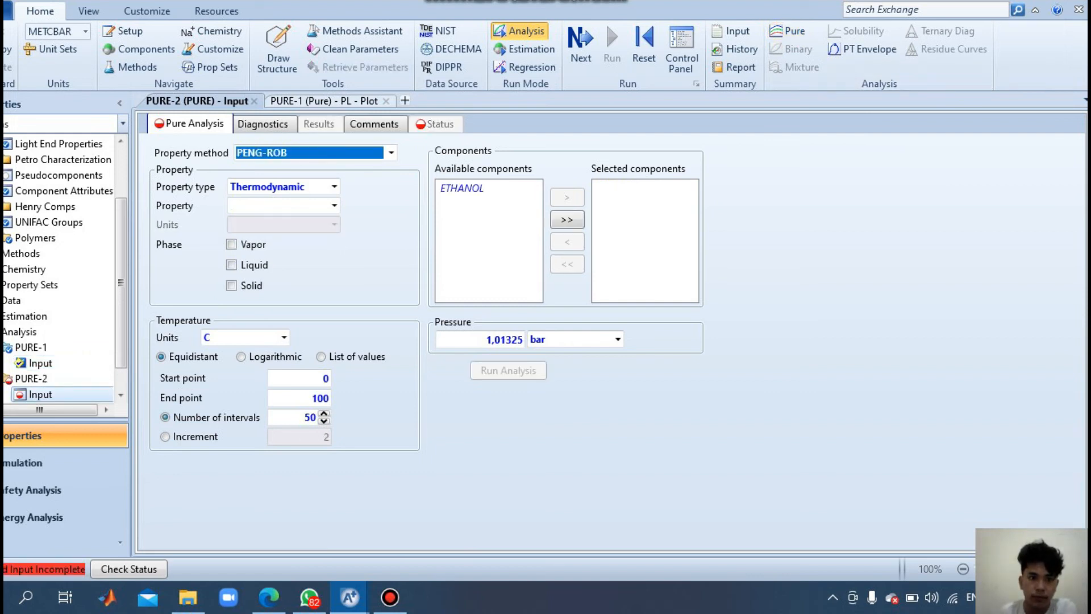
click(334, 205)
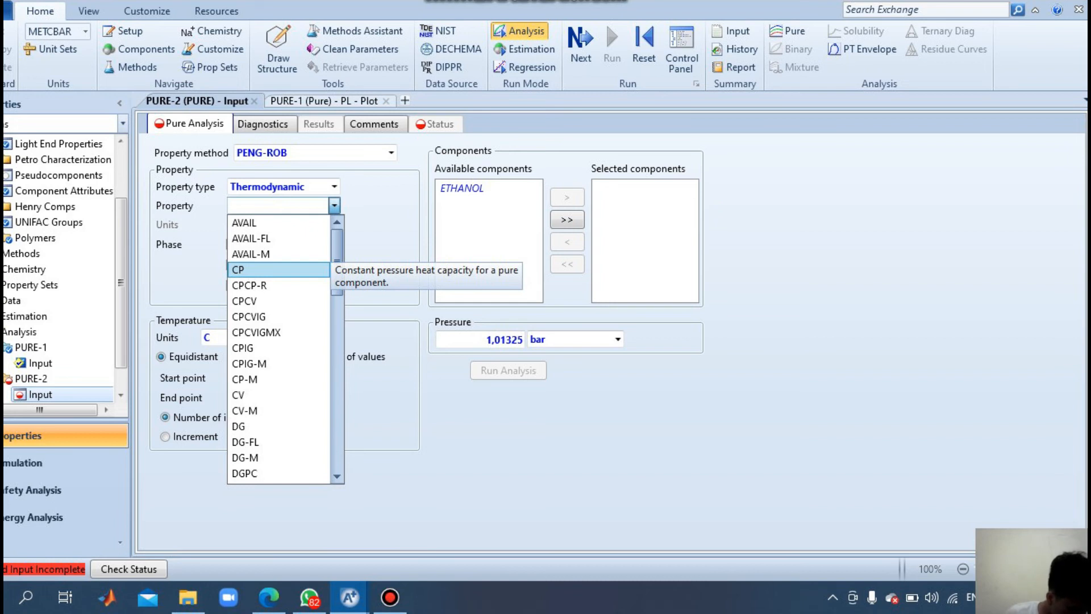
scroll(279, 347, down, 7)
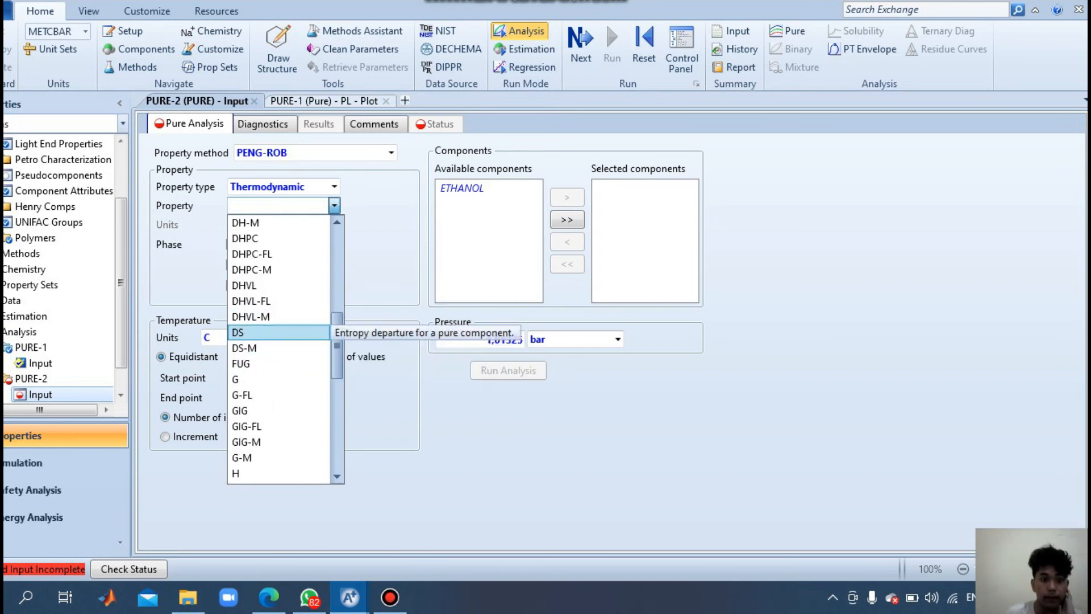
scroll(278, 348, down, 1)
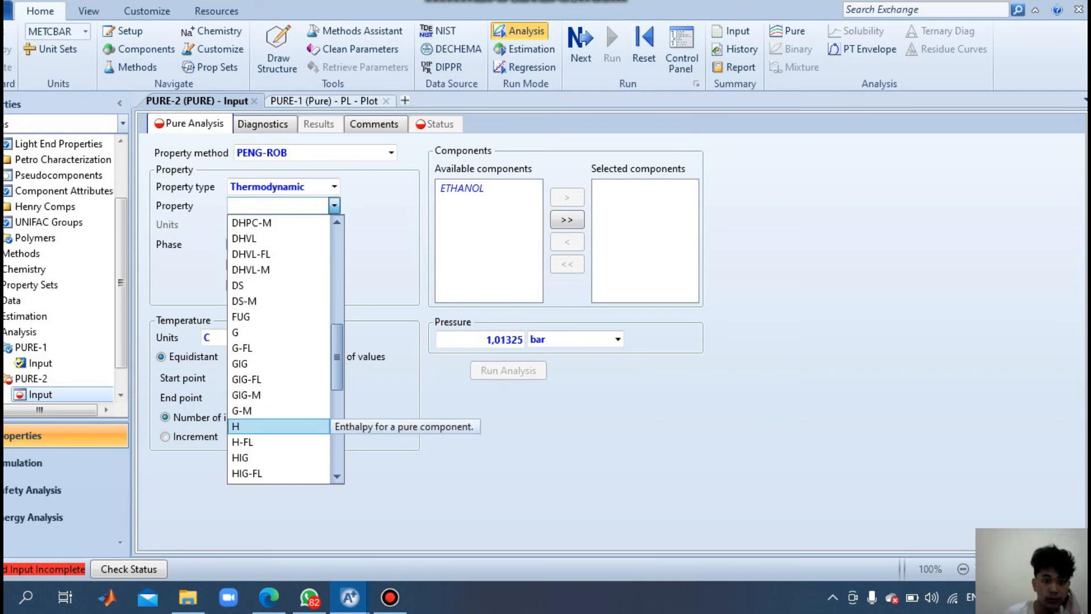
click(244, 426)
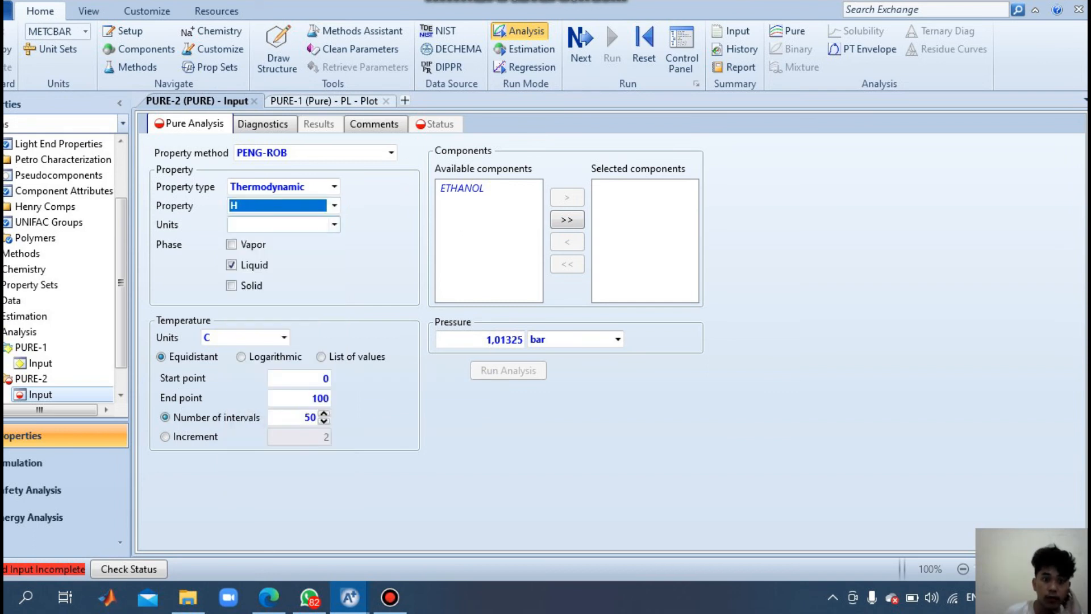
Set the units of property H to kJ/kg and include the vapor phase in the analysis.
click(334, 224)
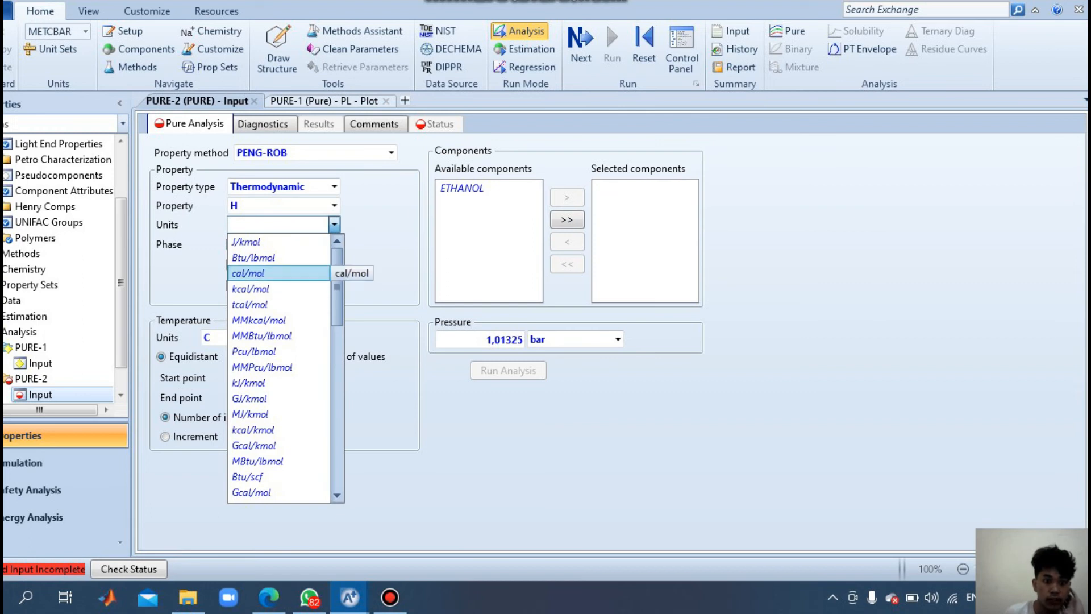
scroll(279, 335, down, 3)
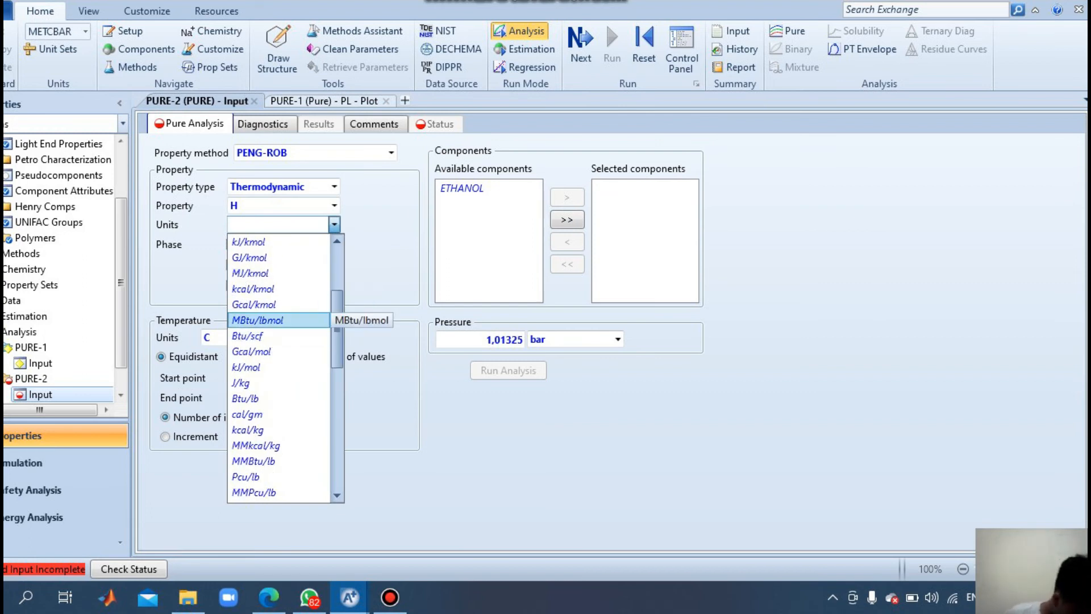
scroll(279, 304, down, 3)
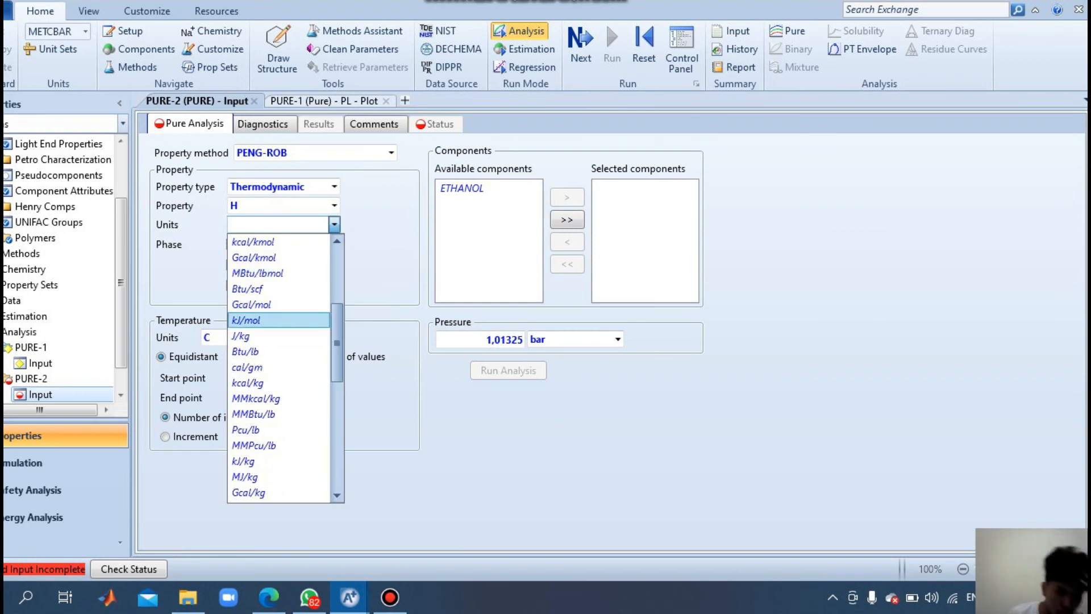
click(244, 367)
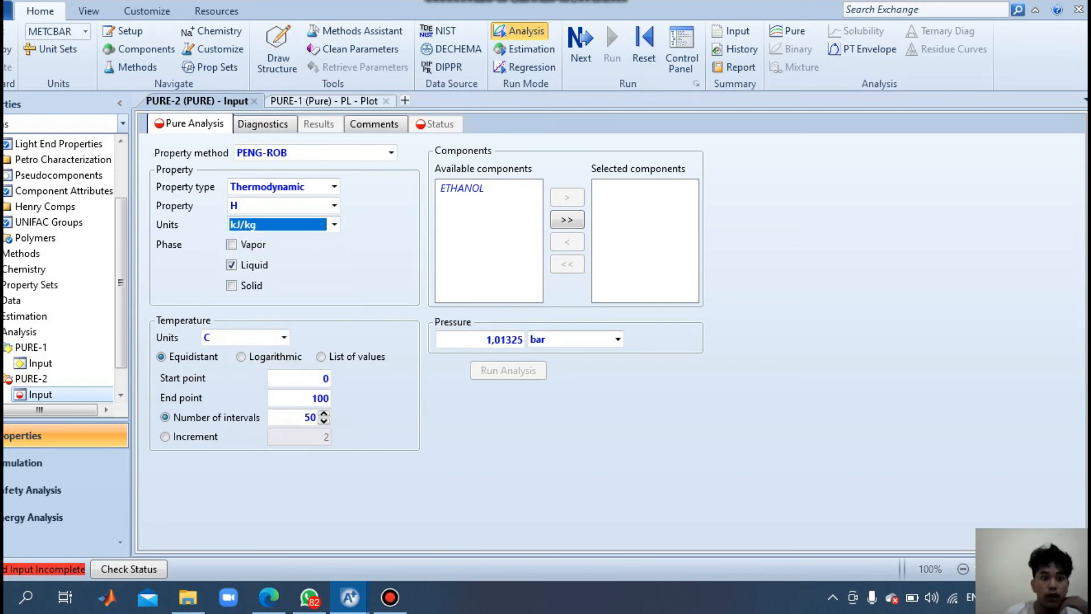
click(233, 245)
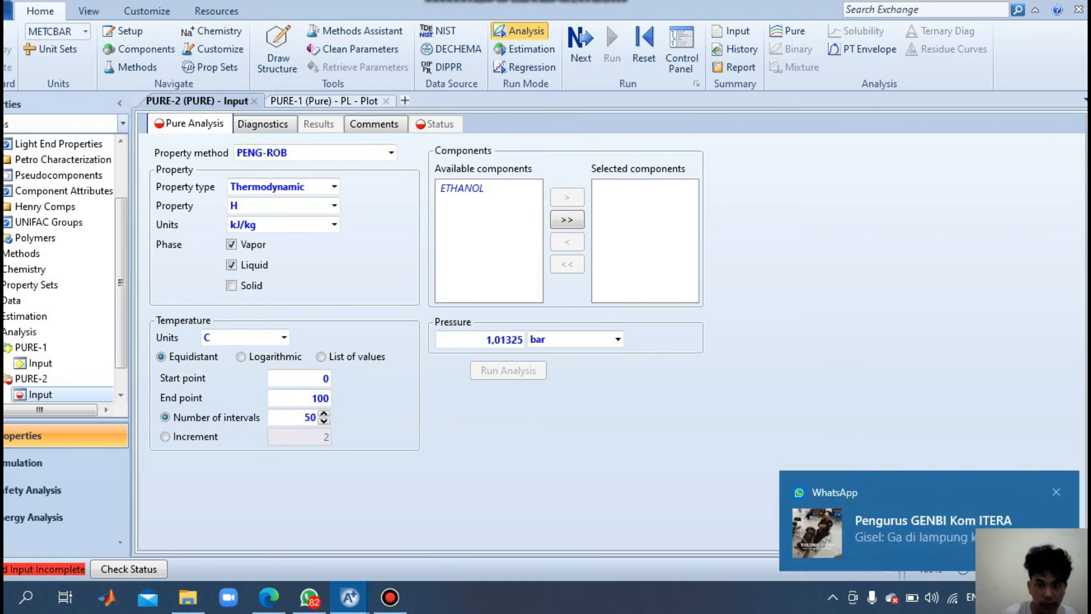
Add ethanol to the selected components of the H analysis and set its temperature units to K.
click(480, 189)
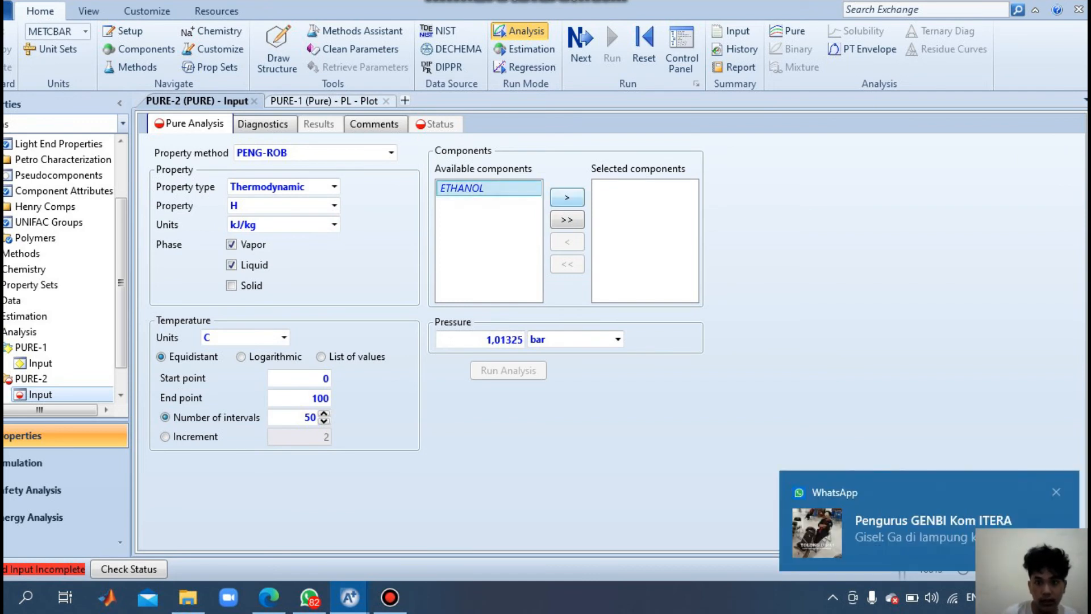
click(567, 197)
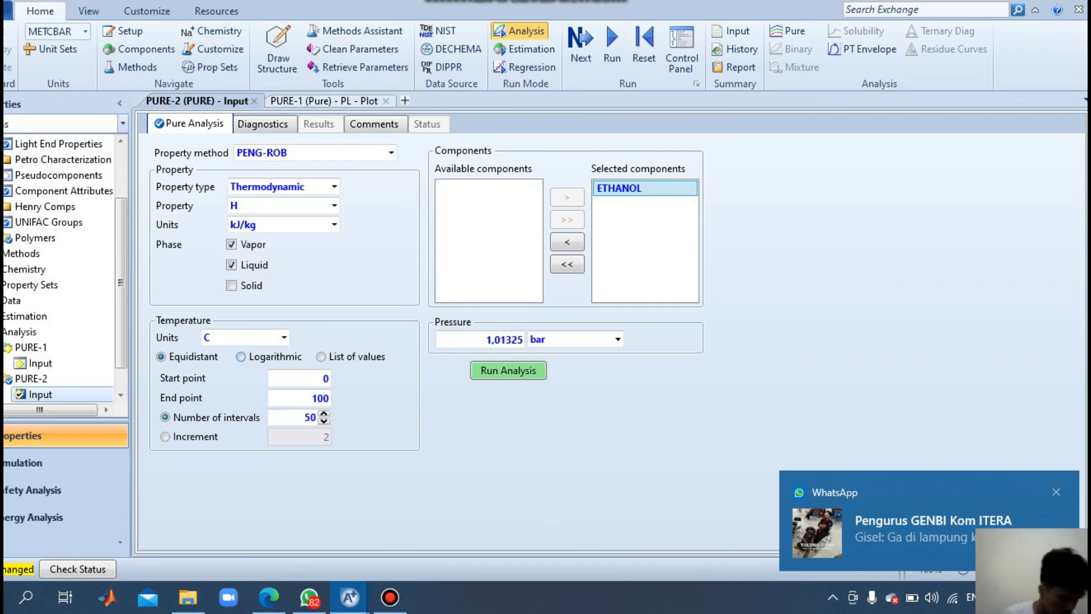
click(267, 337)
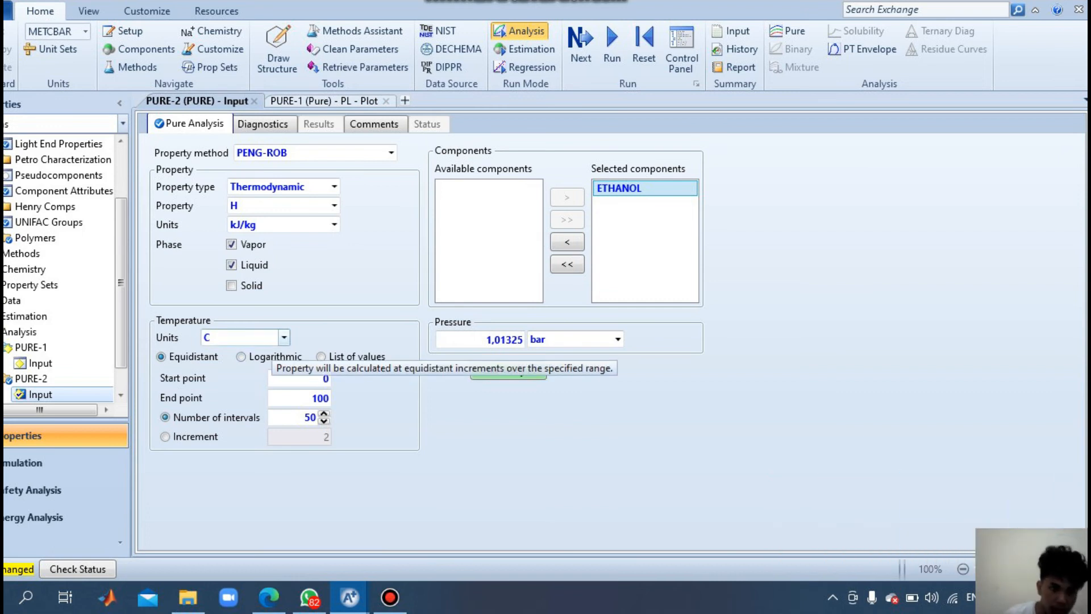
click(283, 337)
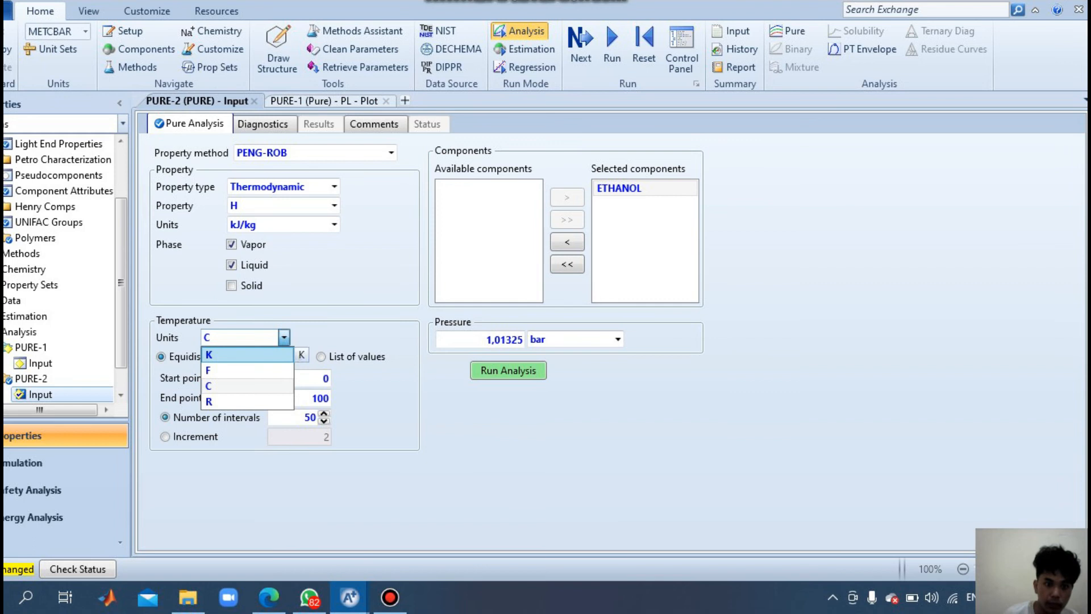
click(253, 350)
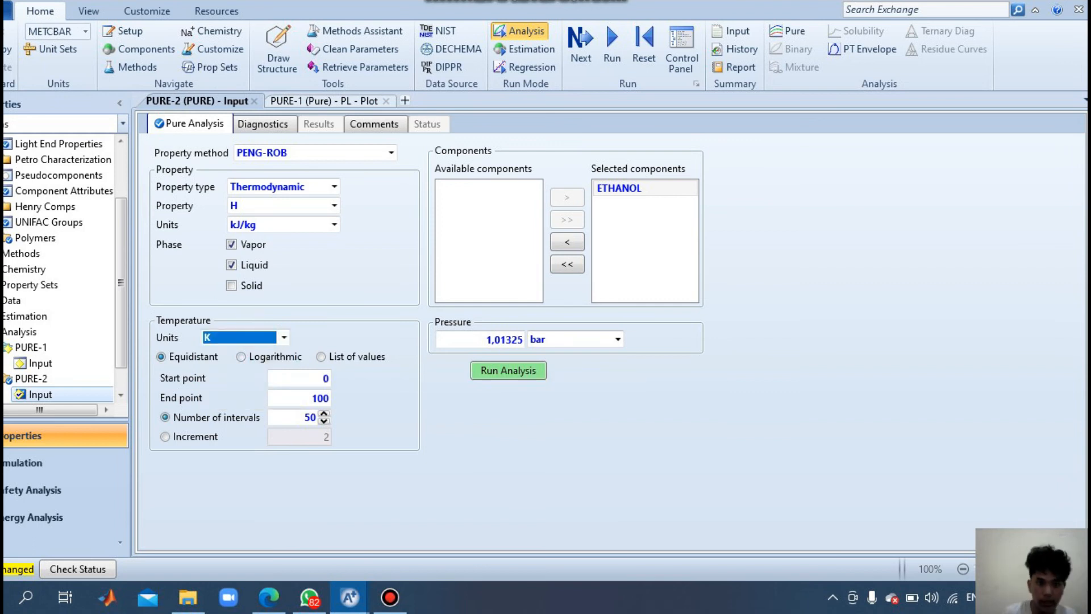
Set the temperature range of the H analysis to a start point of 250 K and an end point of 500 K.
click(325, 378)
text(250)
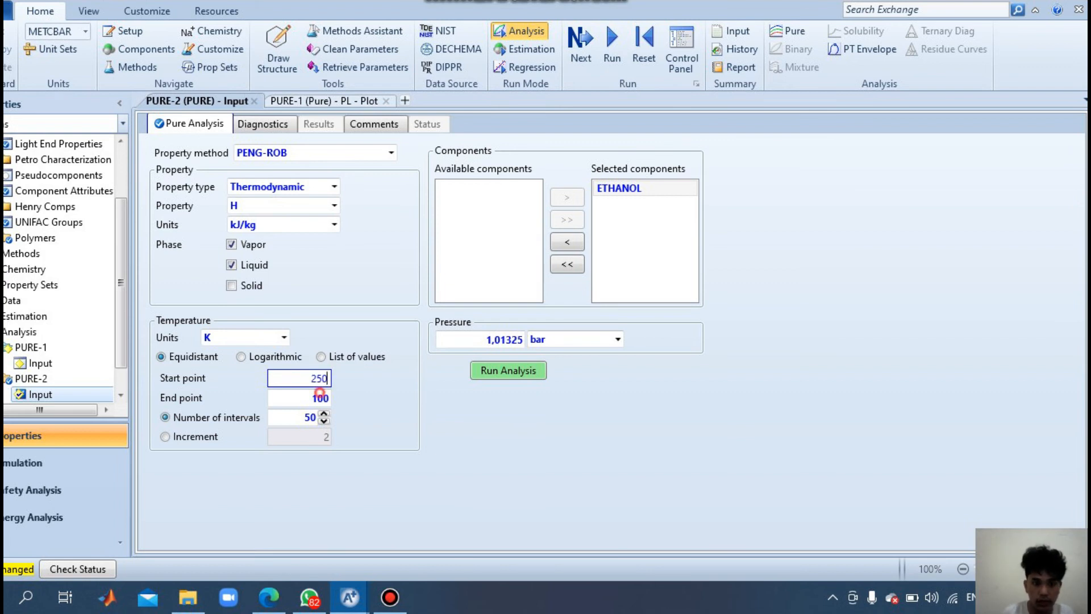
key(Tab)
text(5000)
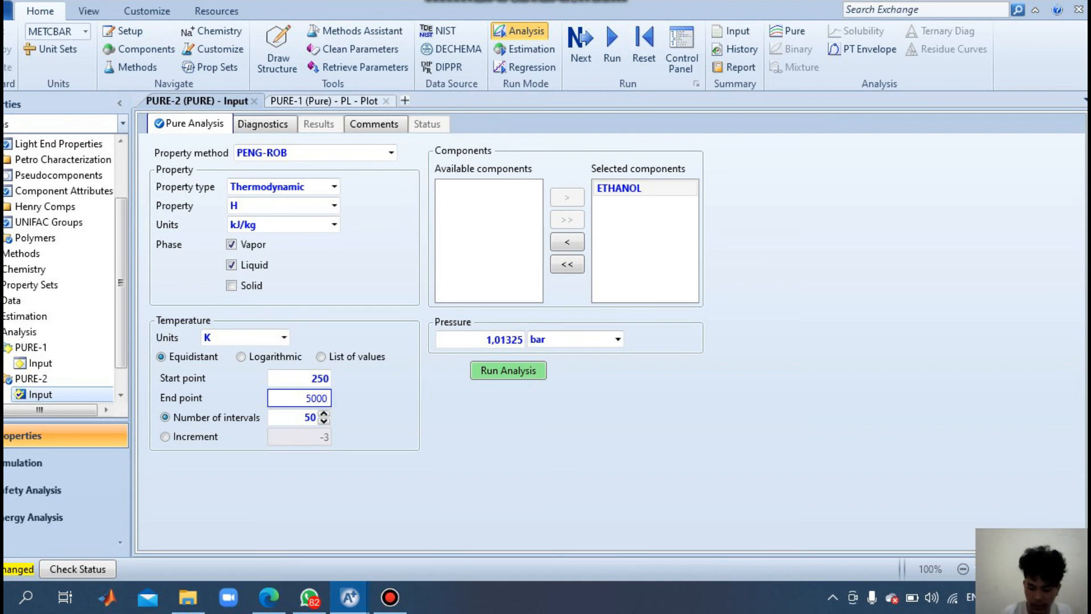
key(BackSpace)
click(519, 491)
Set the pressure of the H analysis to 20 bar and run the analysis to plot H vs. Temperature.
double_click(509, 340)
text(20)
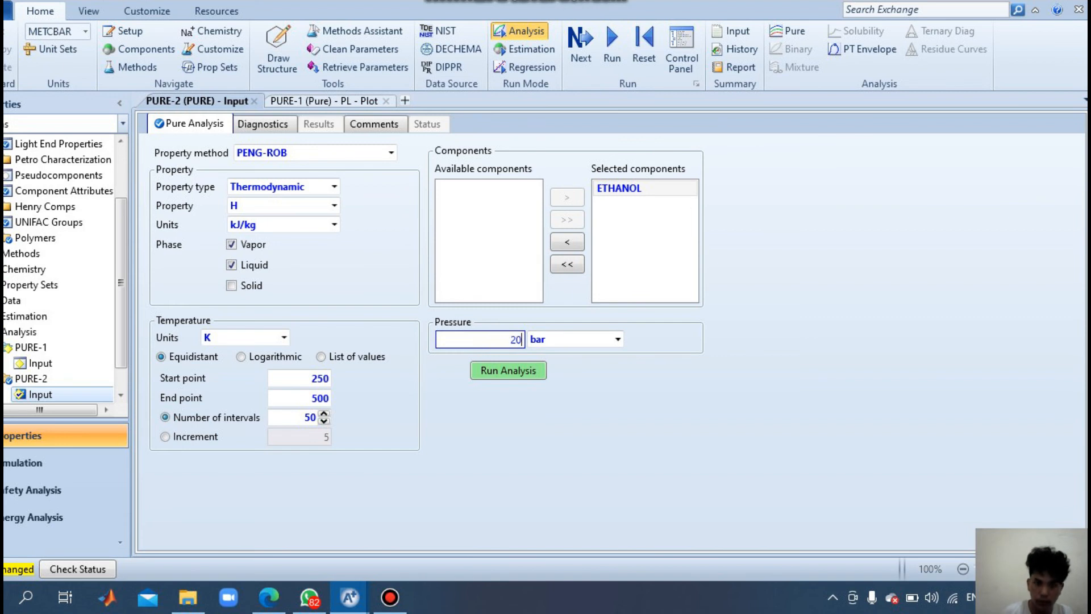
click(508, 370)
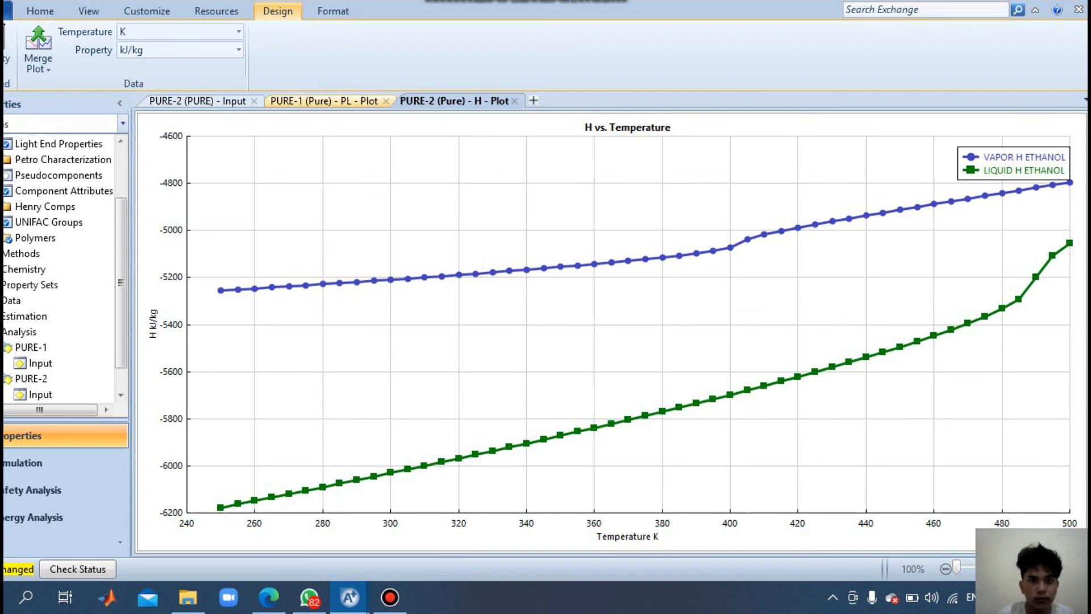
Review the PL plot, and examine the tabulated vapor and liquid enthalpies of ethanol in the H analysis results across the temperature range.
click(336, 98)
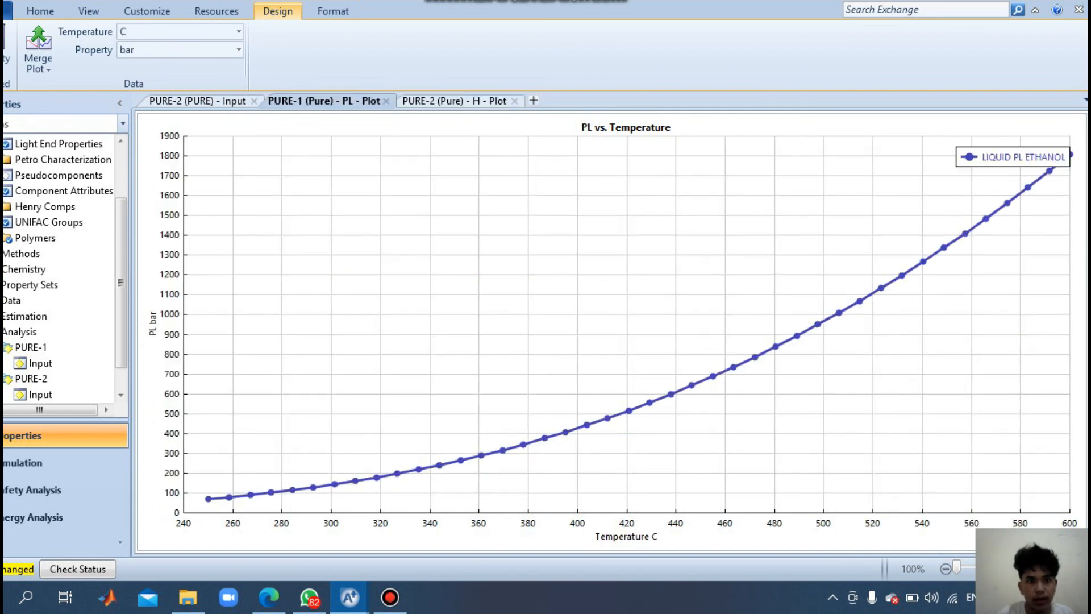
click(197, 101)
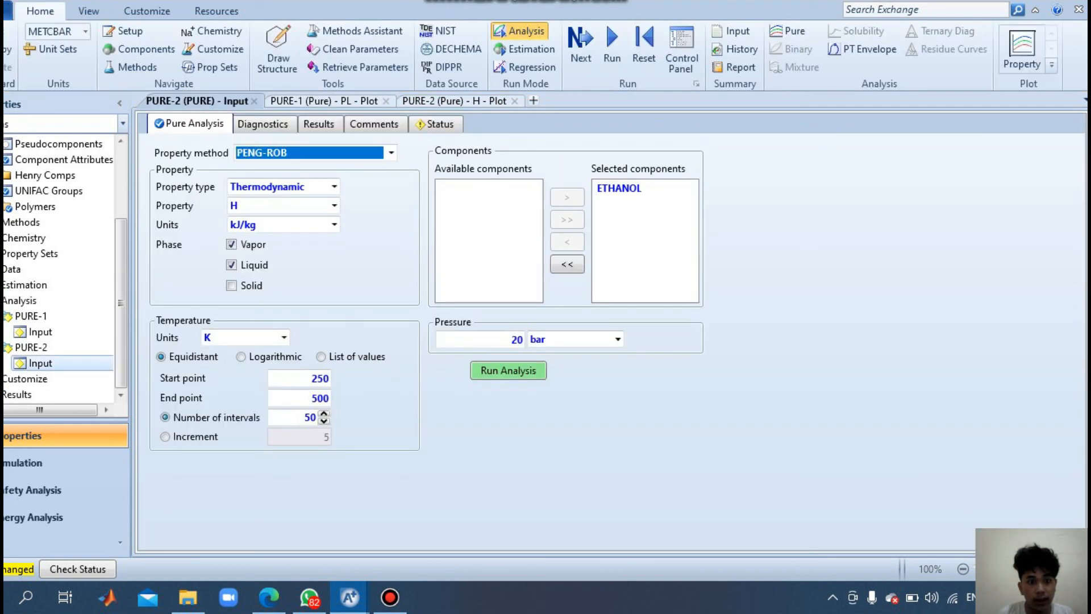
click(313, 127)
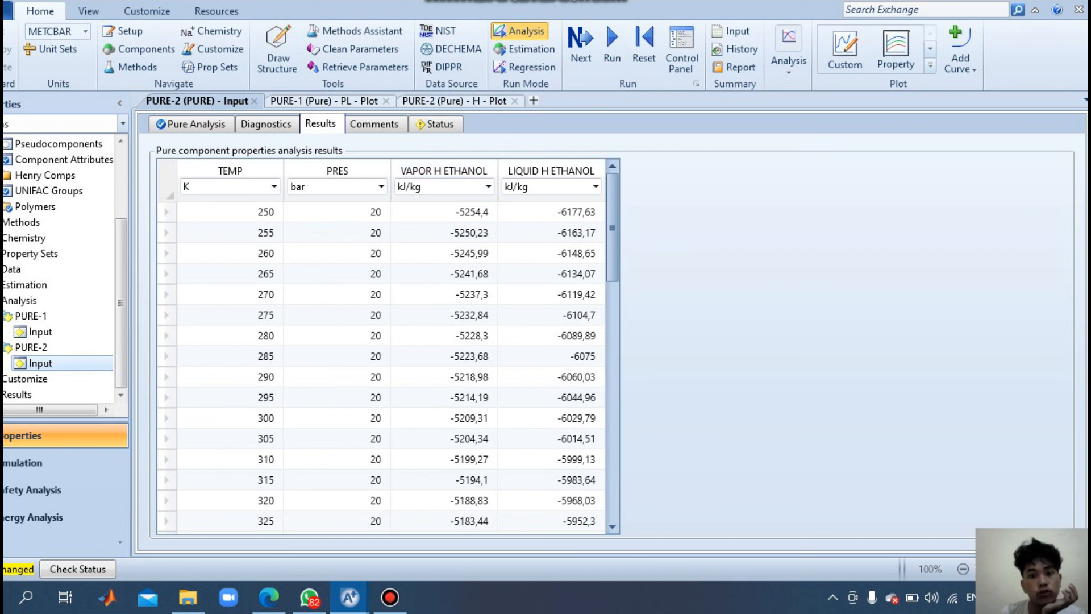
scroll(381, 364, down, 4)
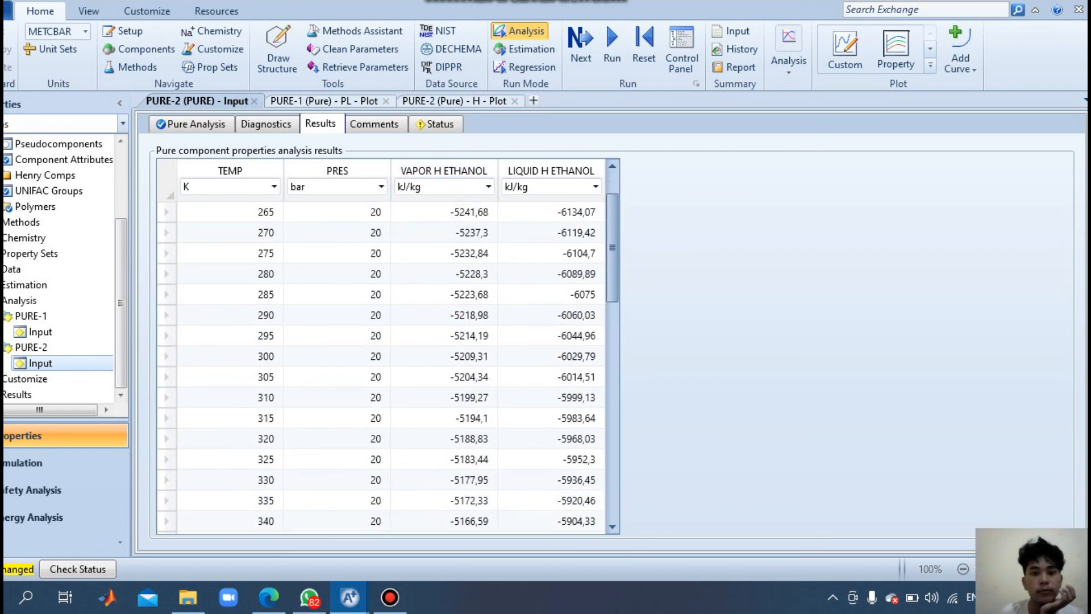
scroll(381, 364, down, 5)
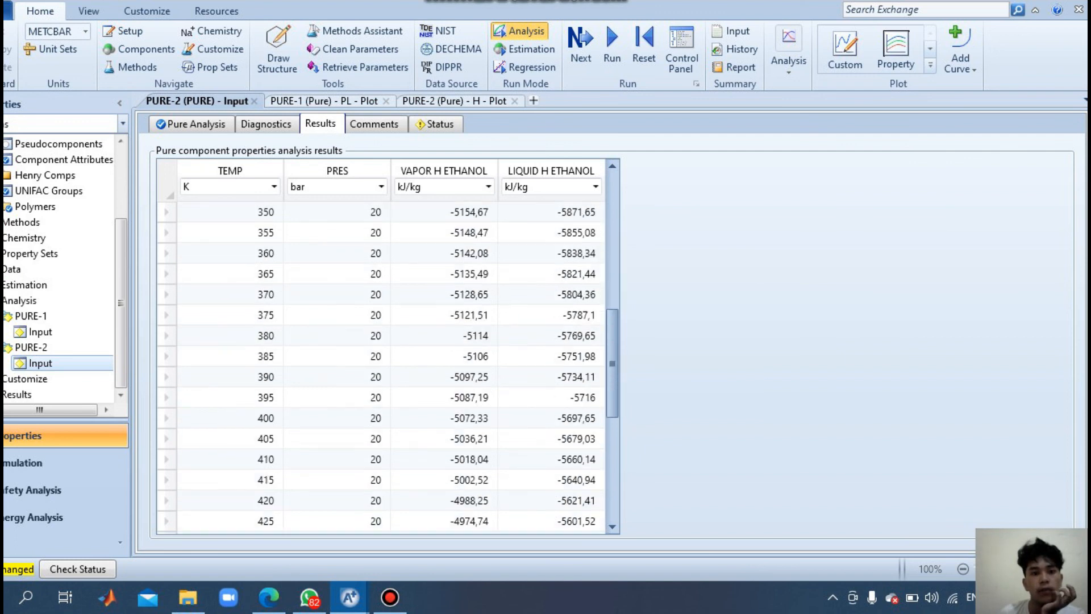
scroll(380, 364, down, 3)
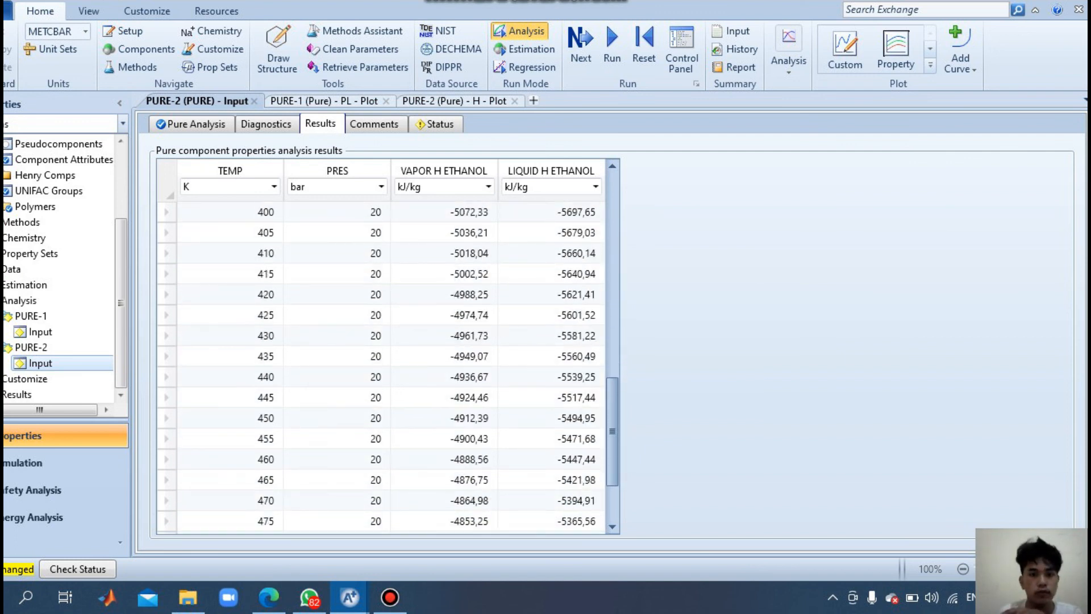
scroll(381, 364, up, 6)
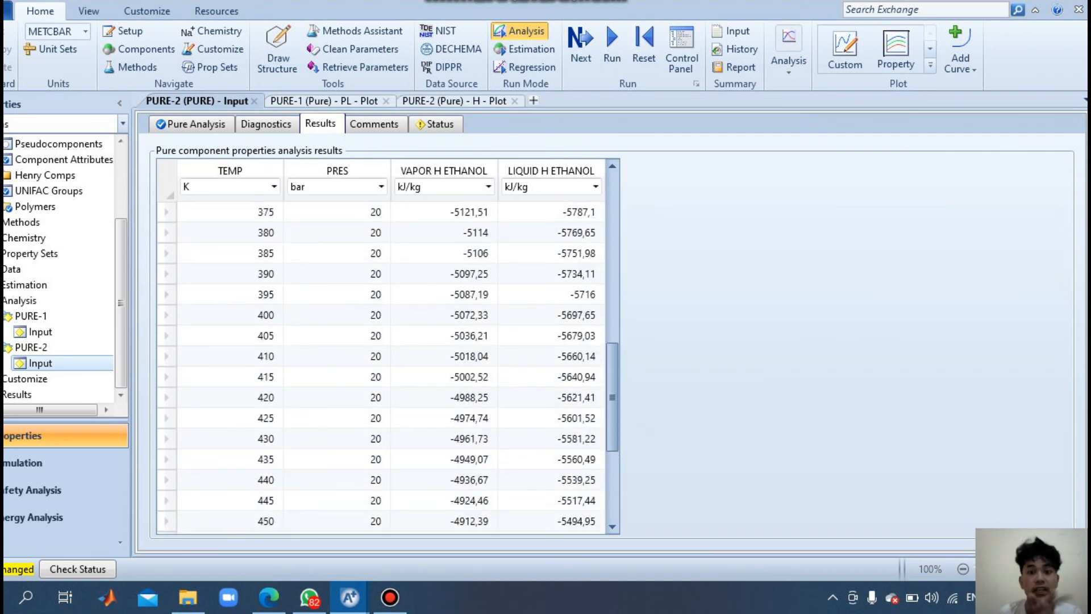
scroll(380, 363, up, 3)
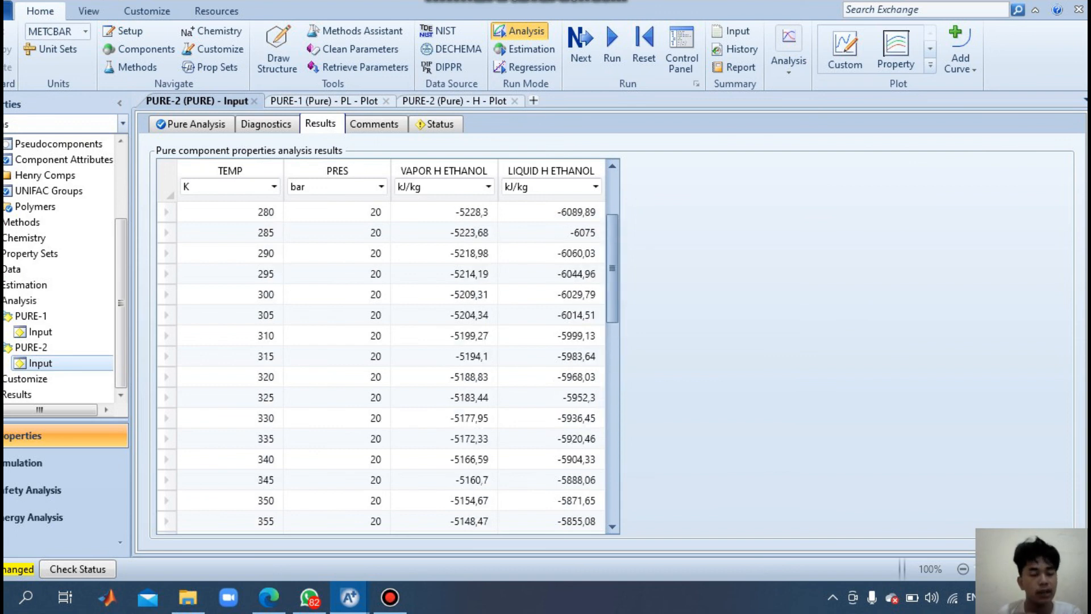
scroll(381, 363, up, 2)
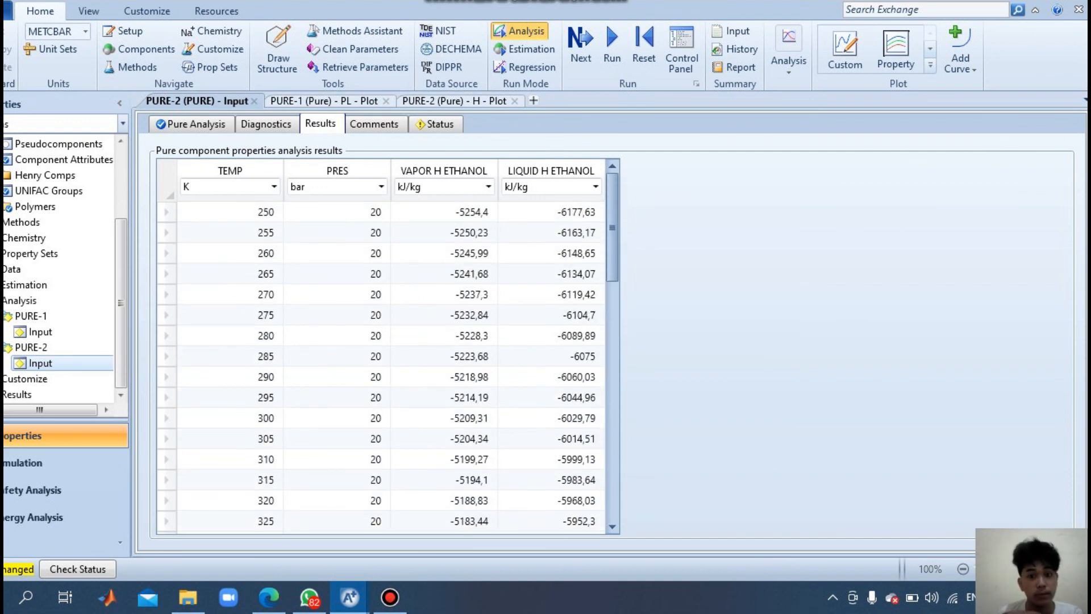